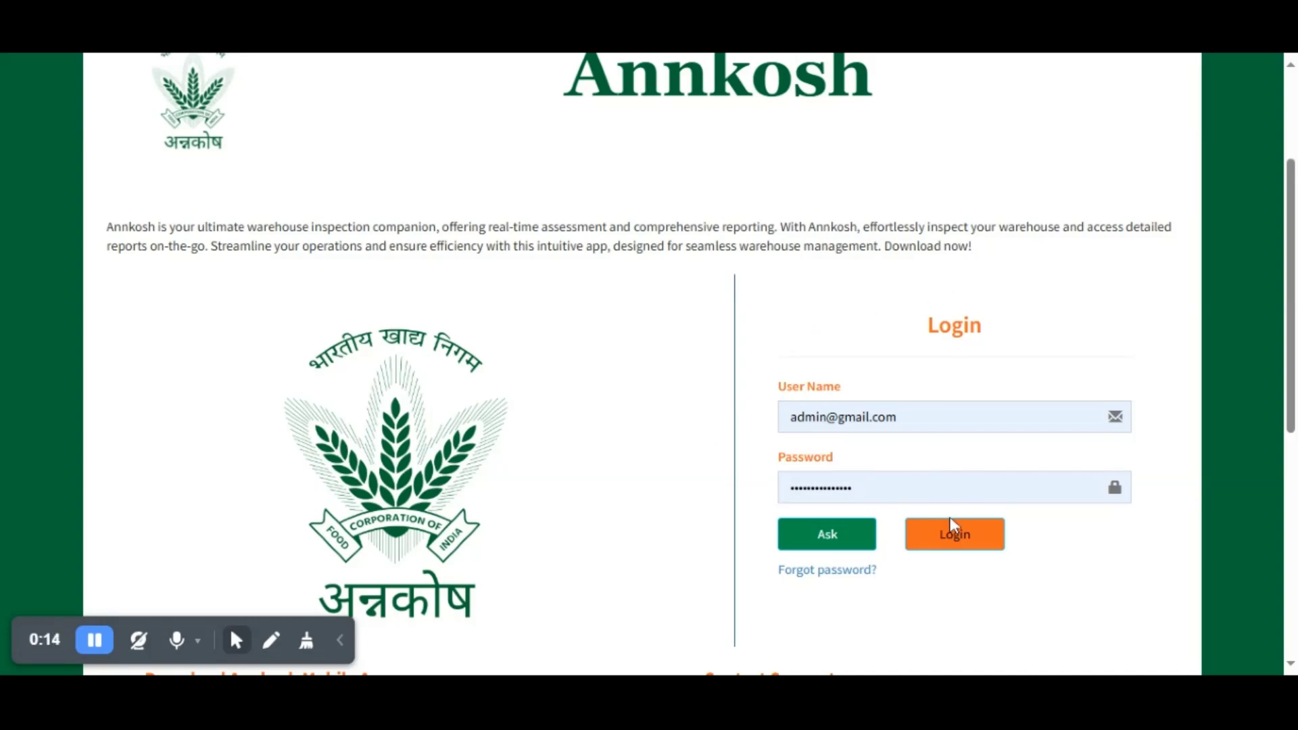
# Step: Log in with the pre-filled administrator credentials and open the Rail Head Assigment report
pyautogui.click(953, 536)
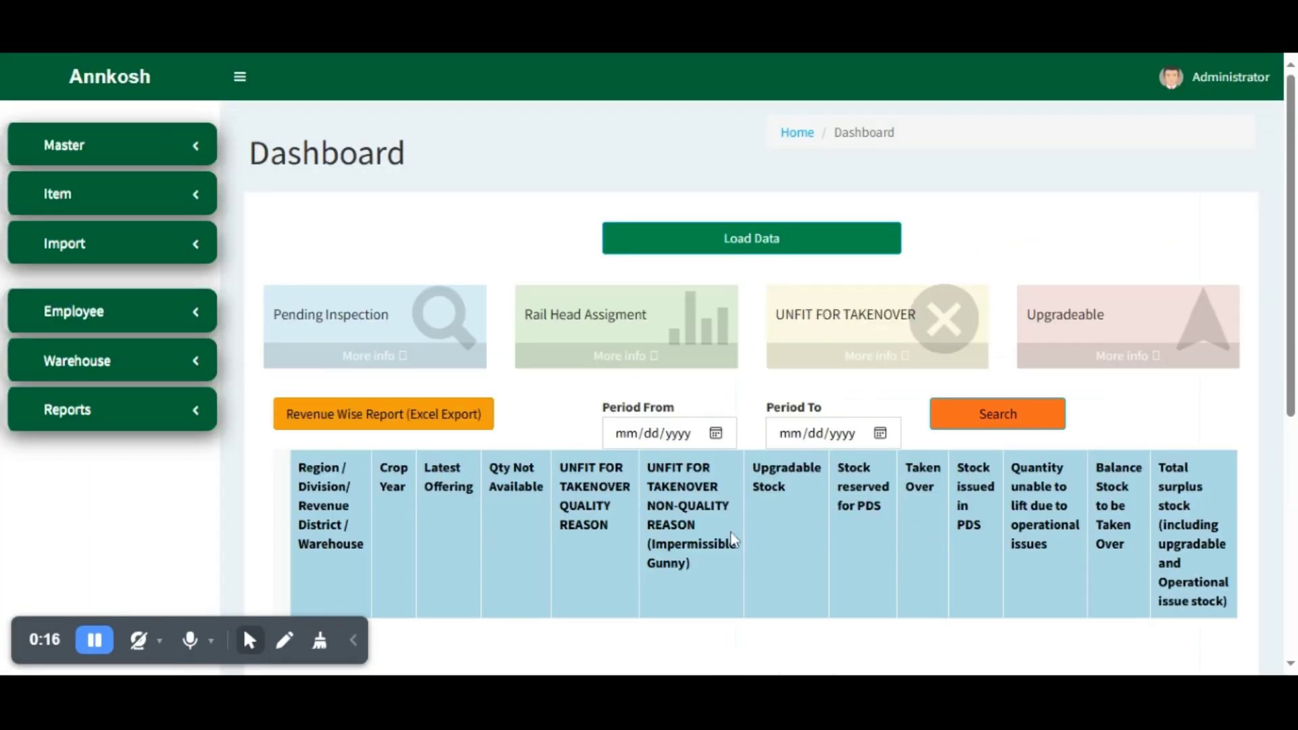
pyautogui.scroll(-2, 736, 540)
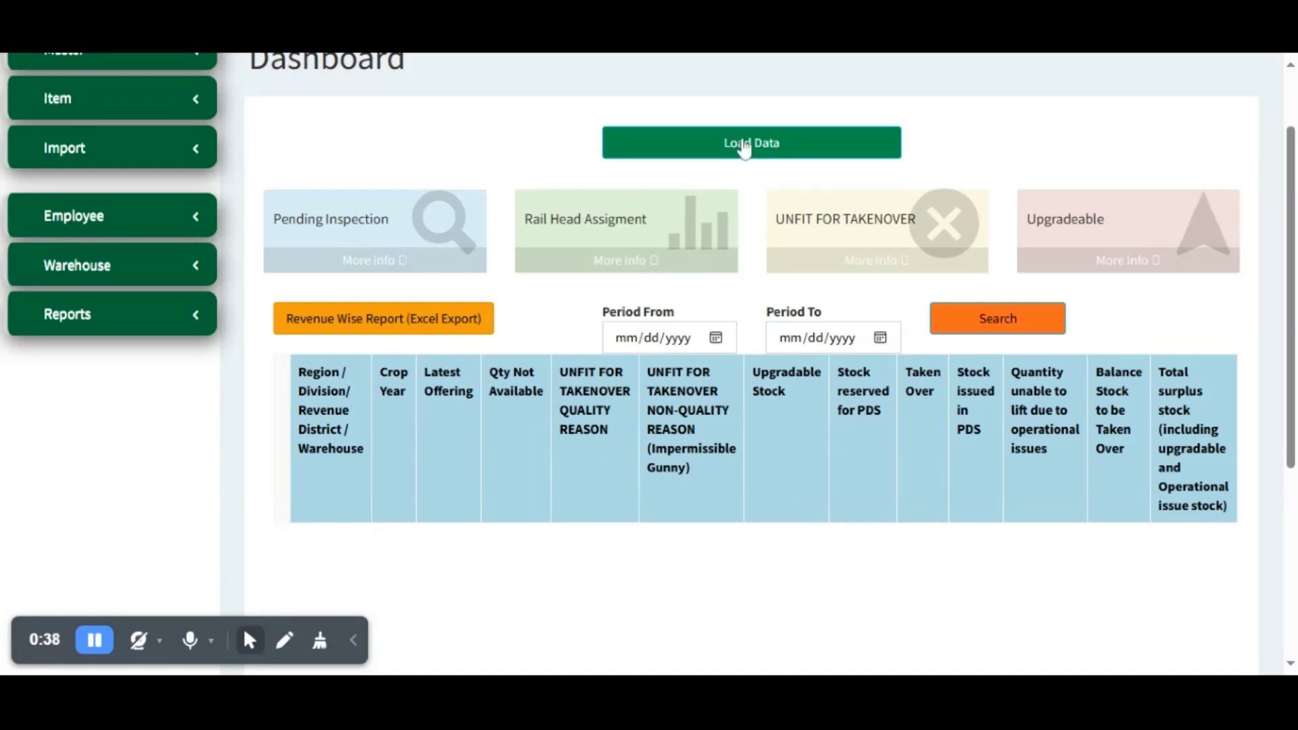
pyautogui.scroll(2, 541, 257)
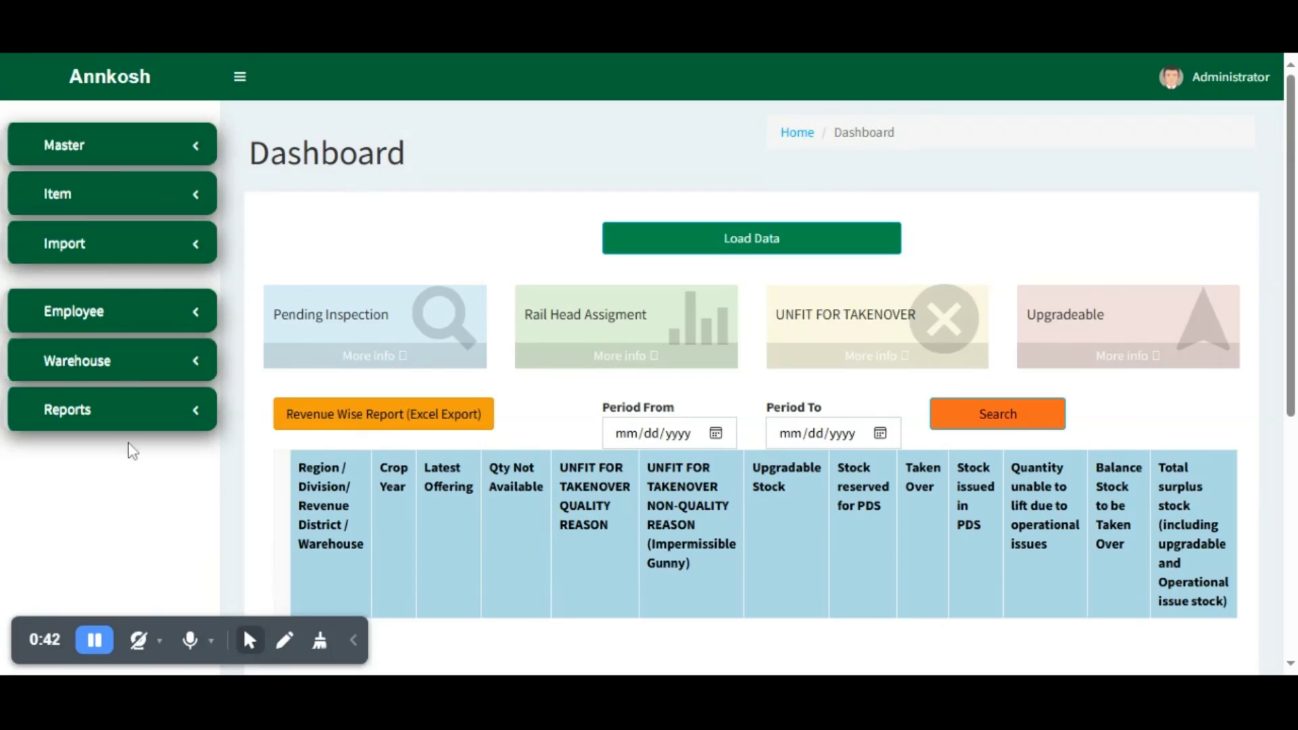
pyautogui.scroll(-2, 132, 451)
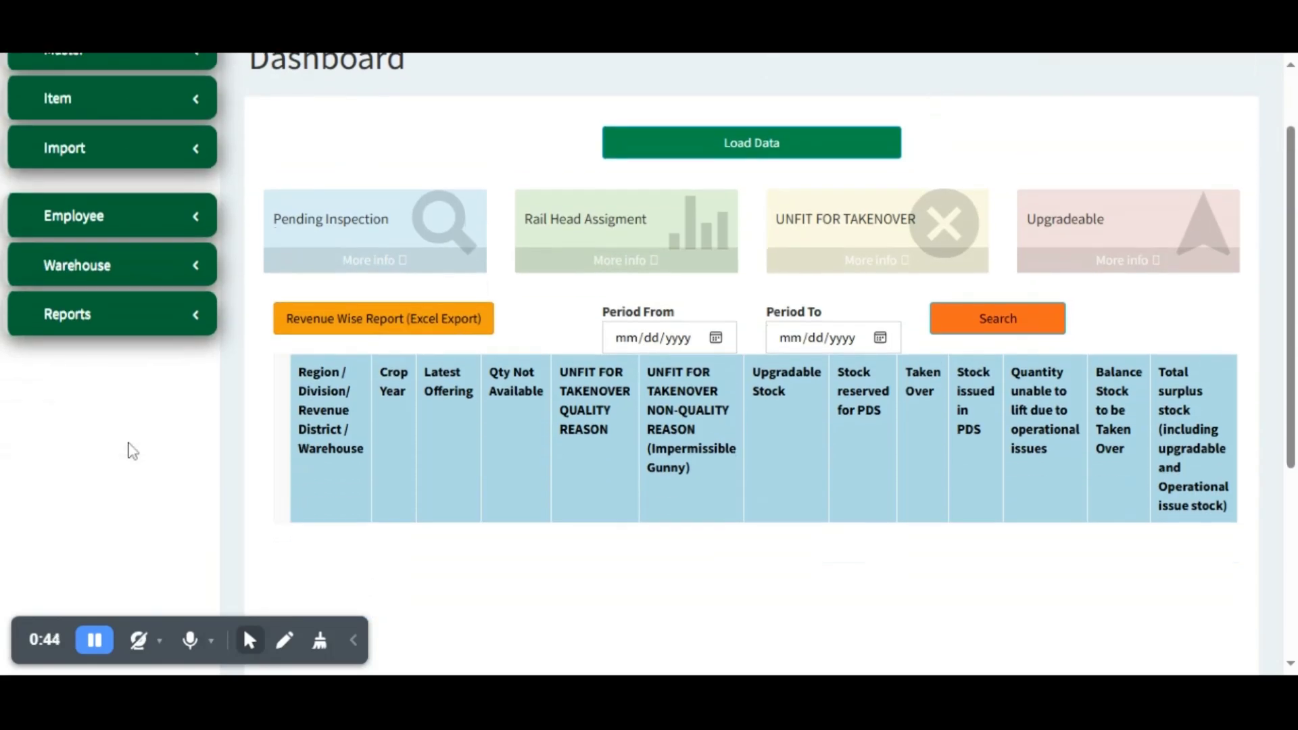
pyautogui.click(150, 330)
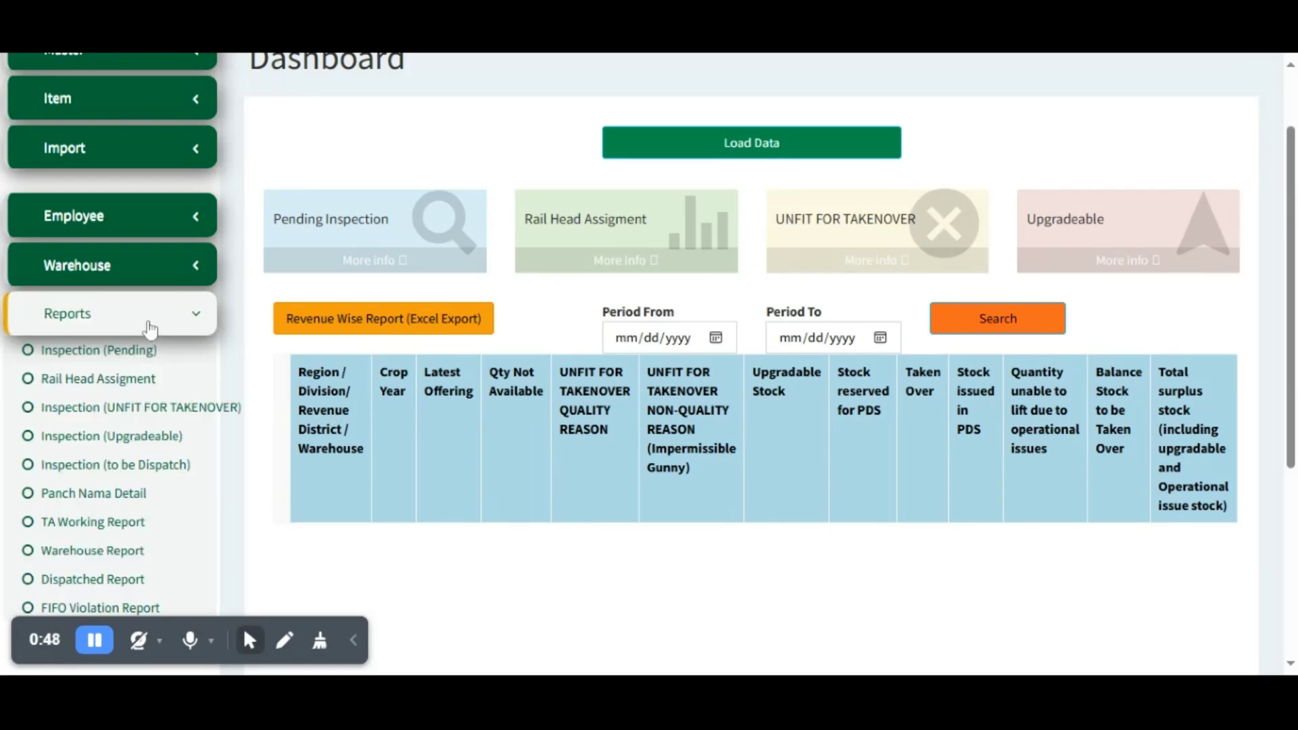
pyautogui.click(125, 383)
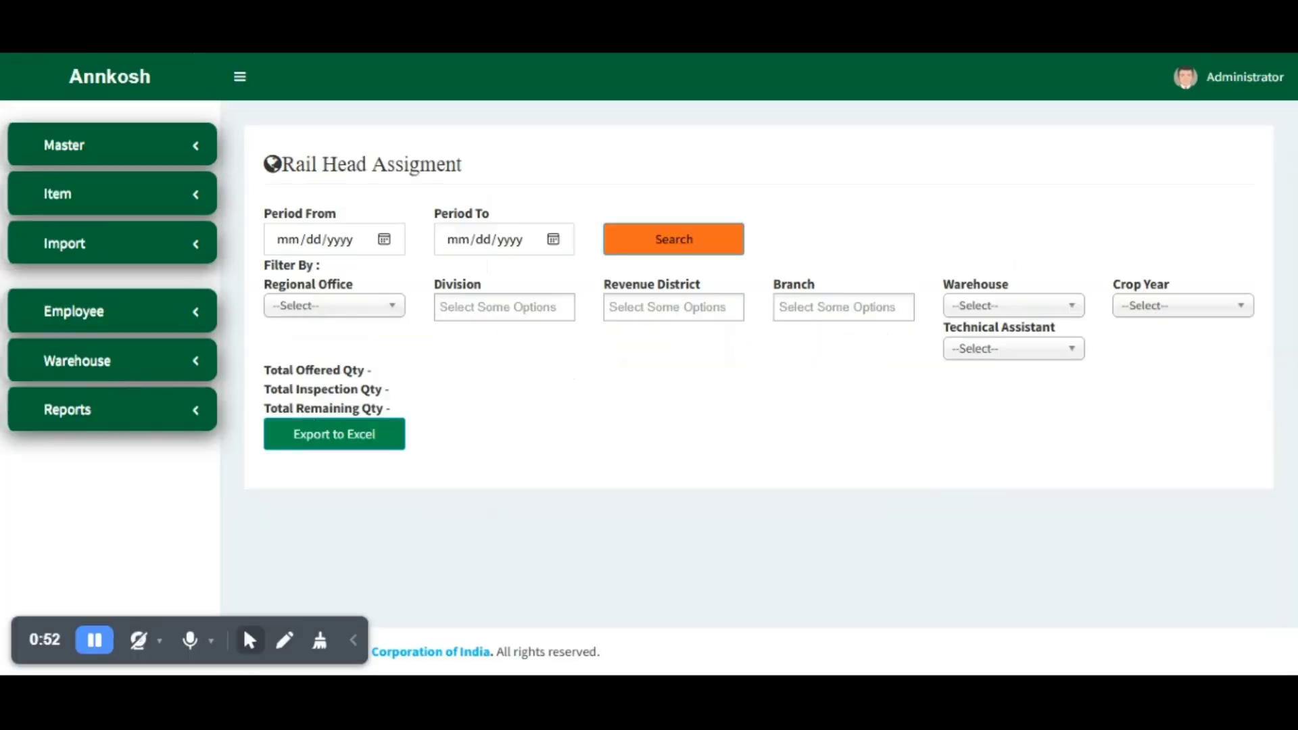
# Step: Set the report period from 06/01/2024 to 08/08/2024 and run the search
pyautogui.click(387, 250)
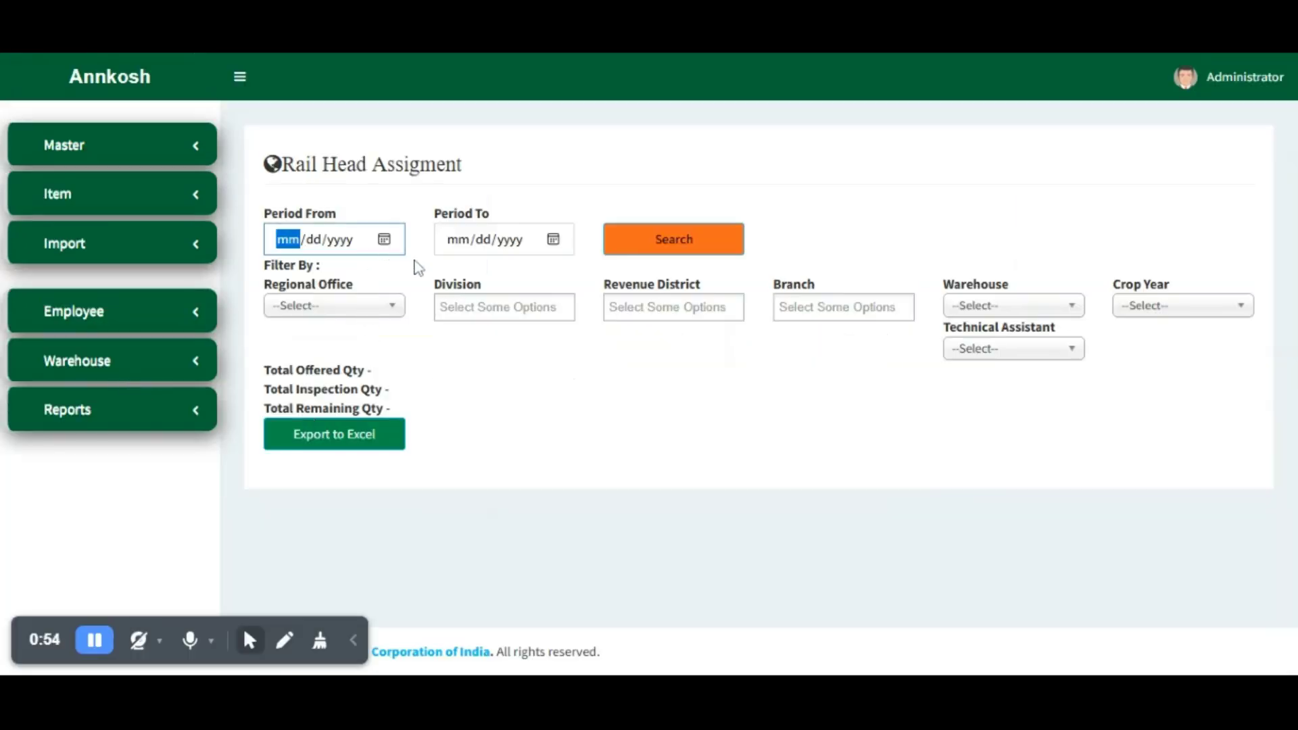
pyautogui.write('07062024')
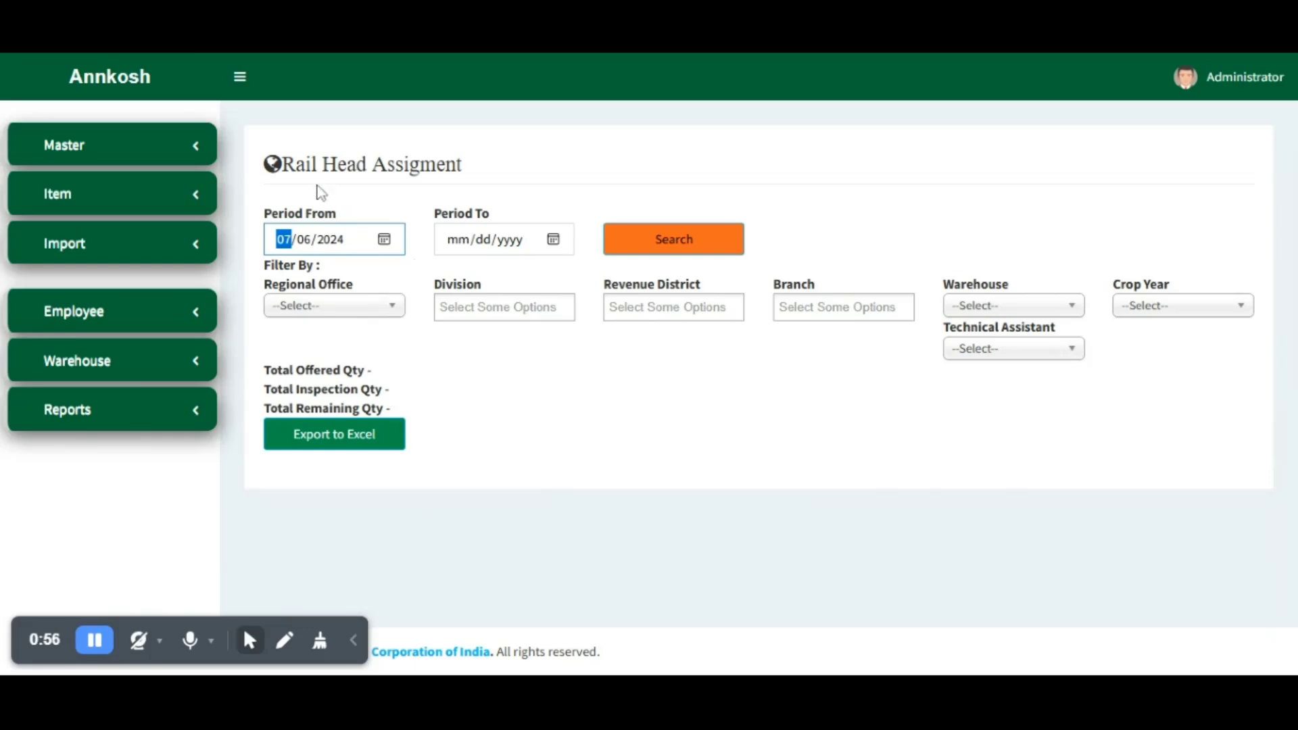
pyautogui.moveTo(296, 164); pyautogui.dragTo(472, 174)
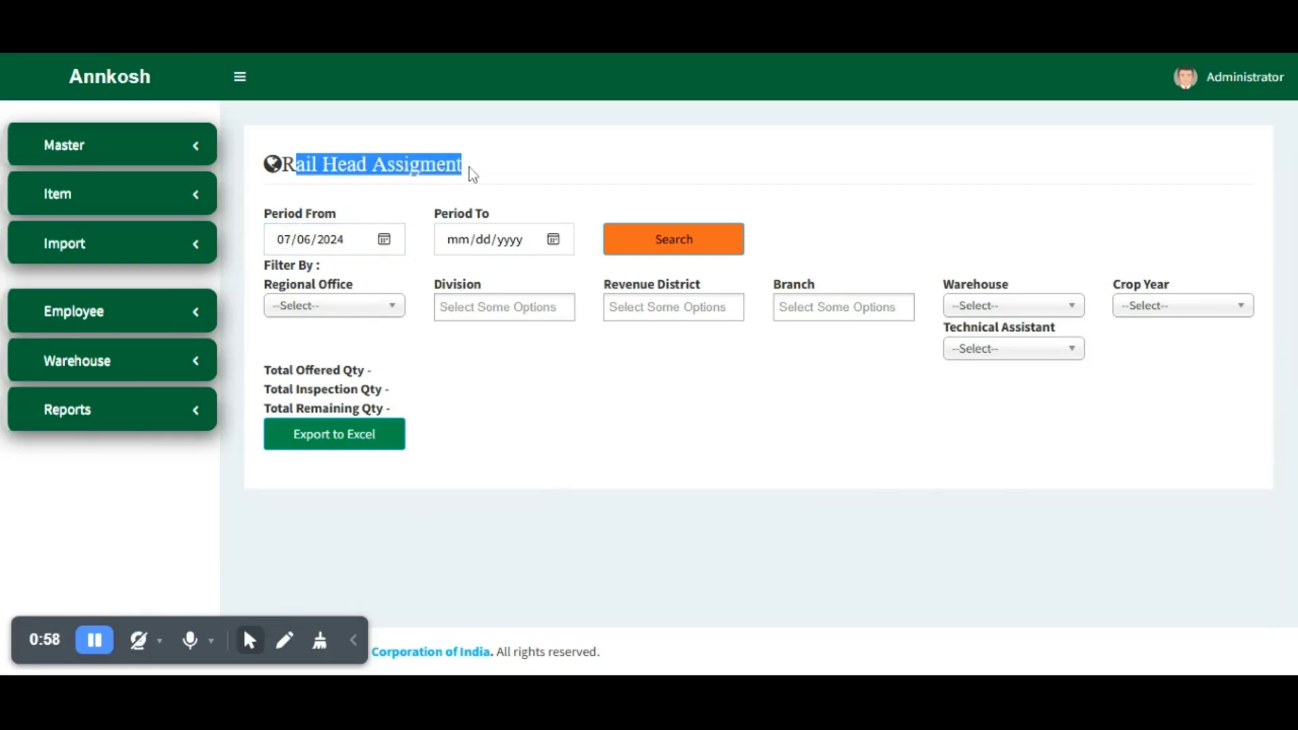
pyautogui.click(472, 174)
pyautogui.click(386, 249)
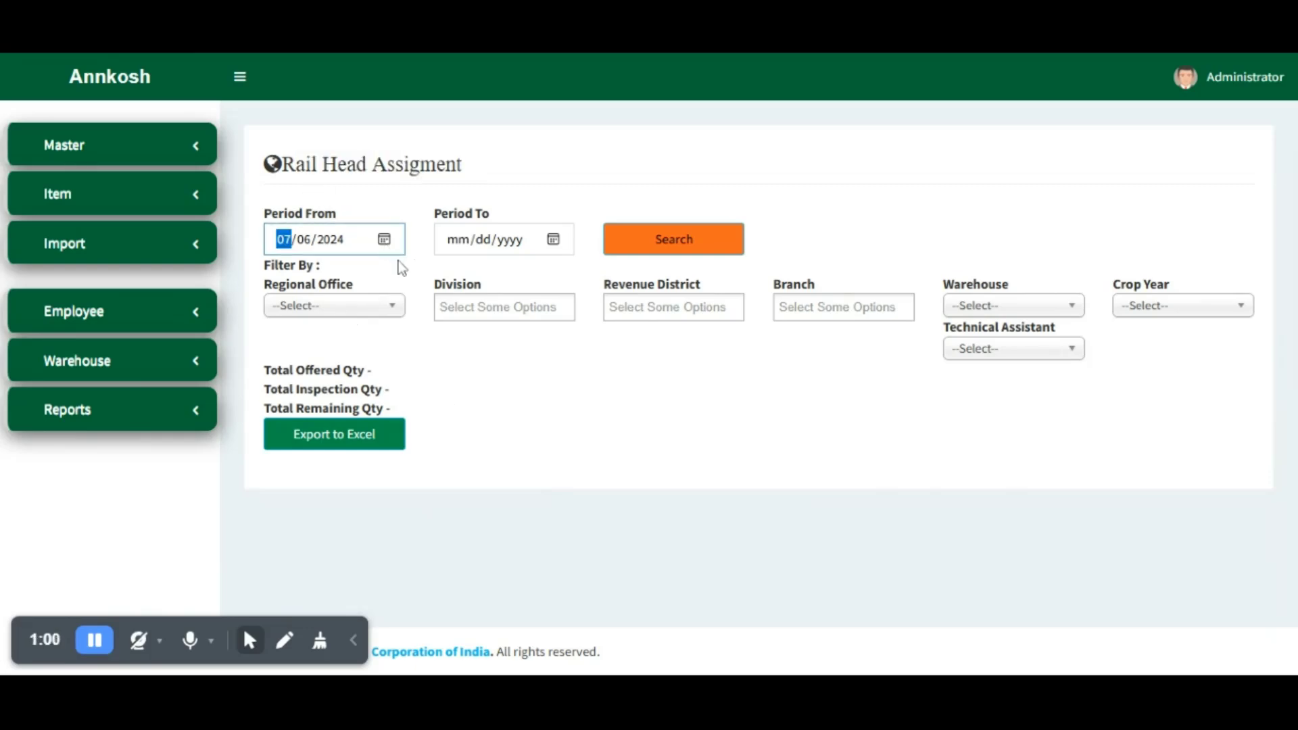
pyautogui.press('Down')
pyautogui.click(547, 241)
pyautogui.click(525, 370)
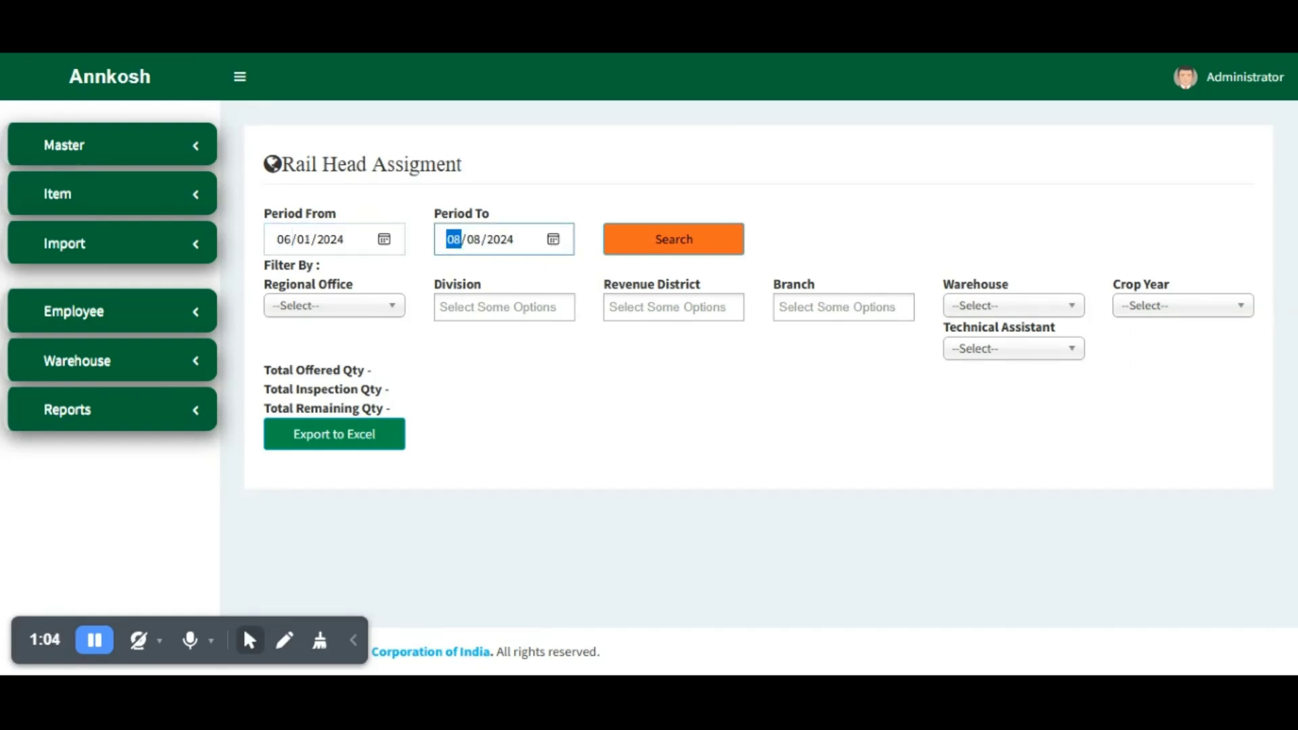
pyautogui.click(656, 249)
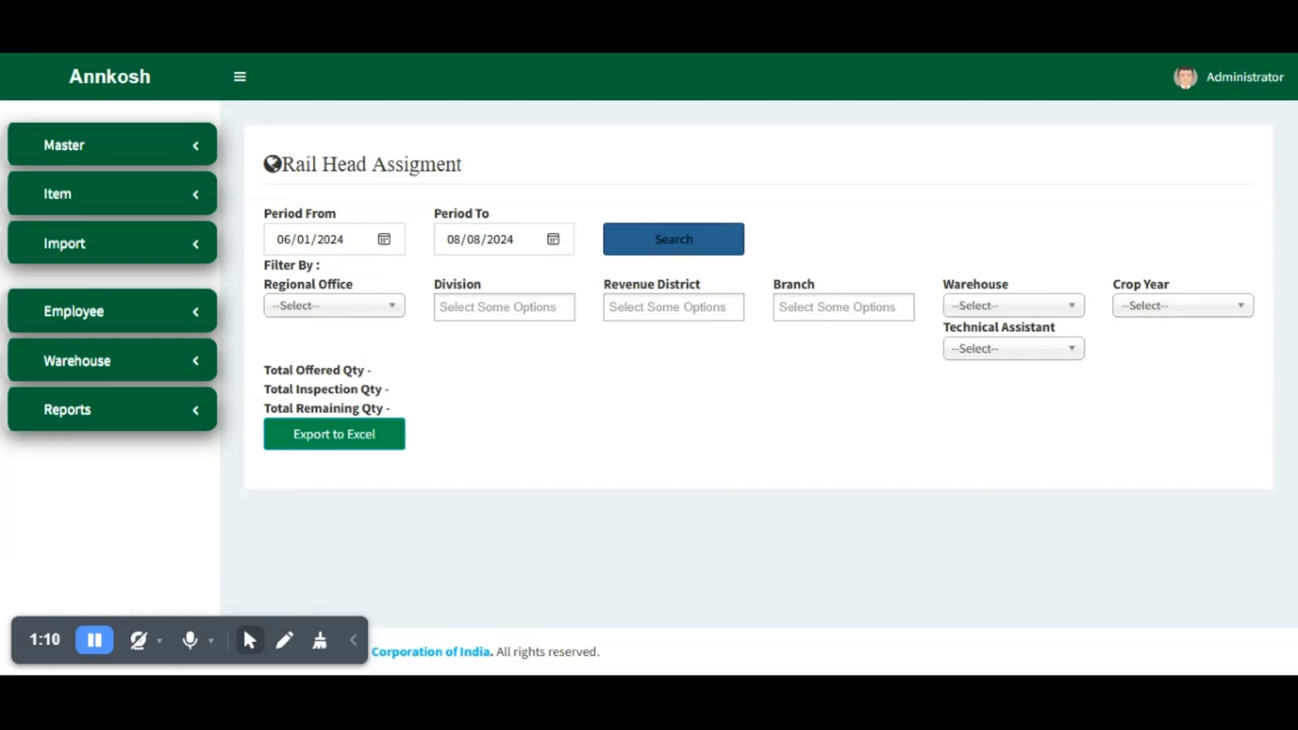
pyautogui.click(657, 307)
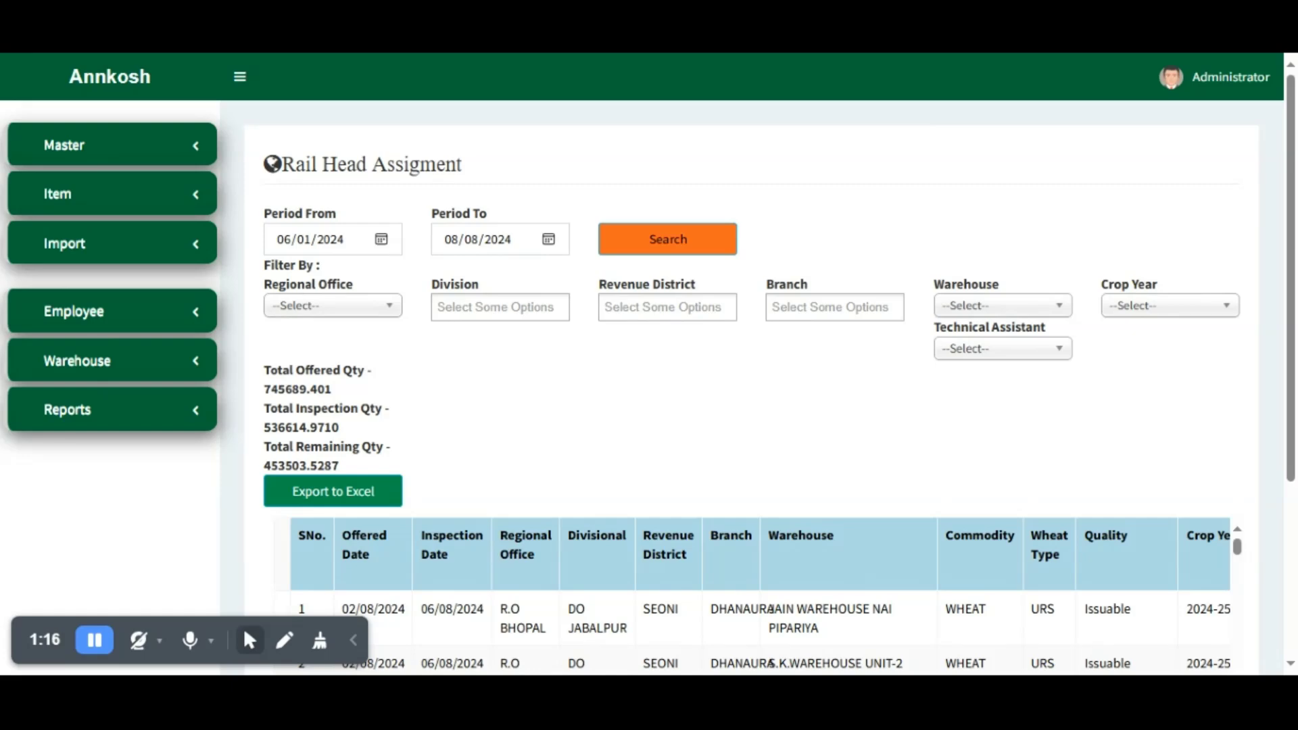
# Step: Enter 123 as the quantity to be dispatched for JAIN WAREHOUSE NAI PIPARIYA in the first row
pyautogui.scroll(-1, 864, 403)
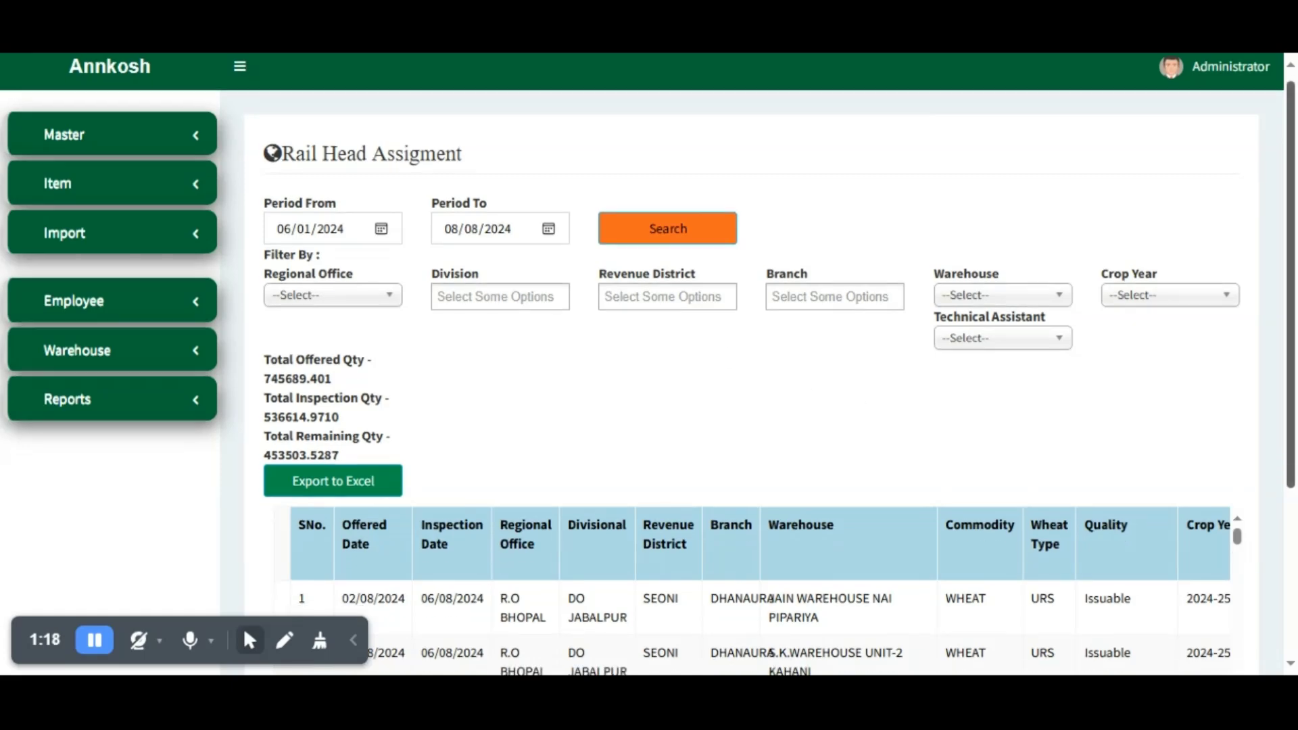
pyautogui.scroll(-4, 588, 379)
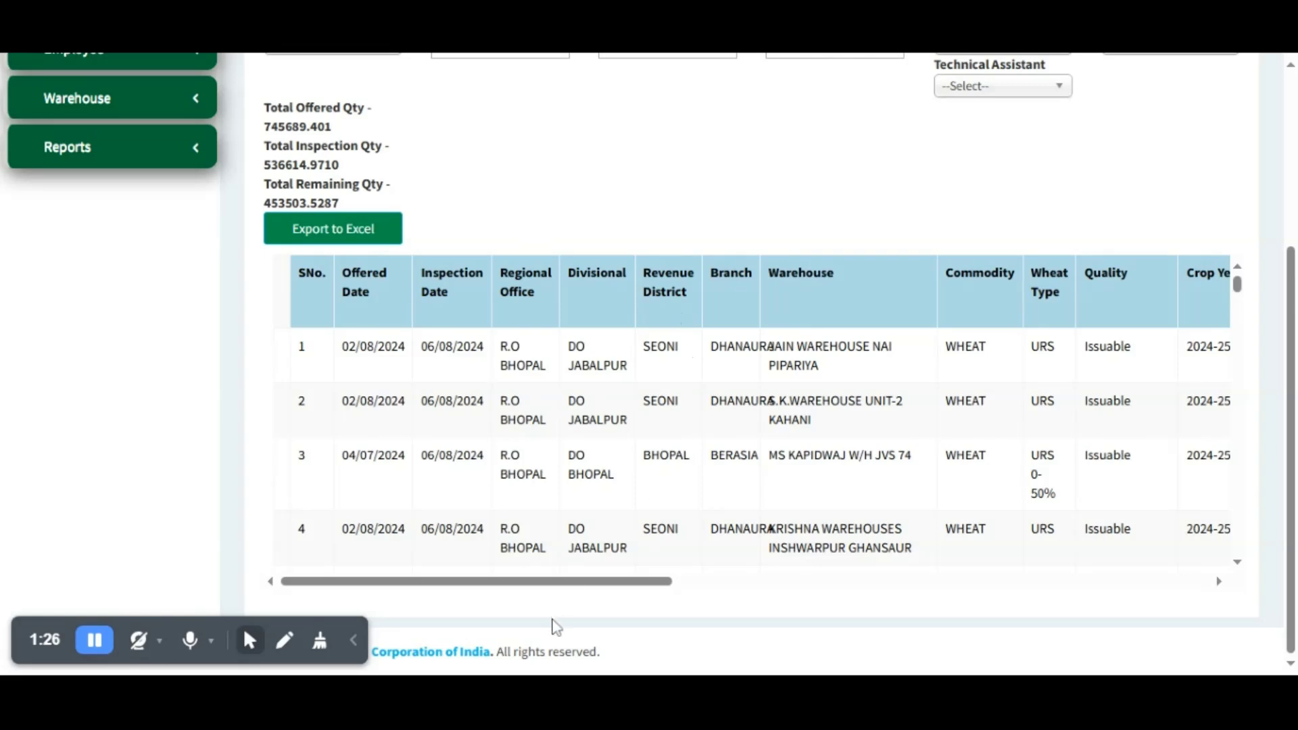
pyautogui.moveTo(571, 582); pyautogui.dragTo(870, 591)
pyautogui.scroll(3, 680, 257)
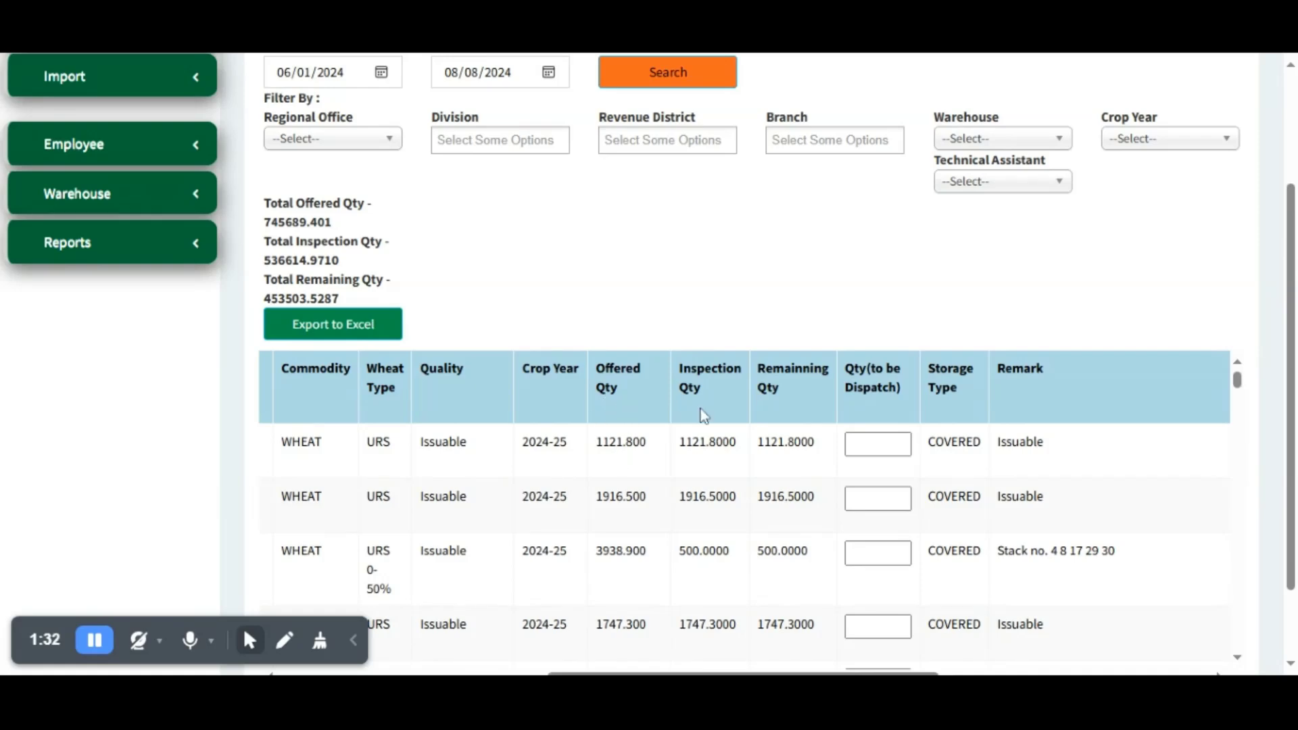
pyautogui.moveTo(679, 441); pyautogui.dragTo(723, 443)
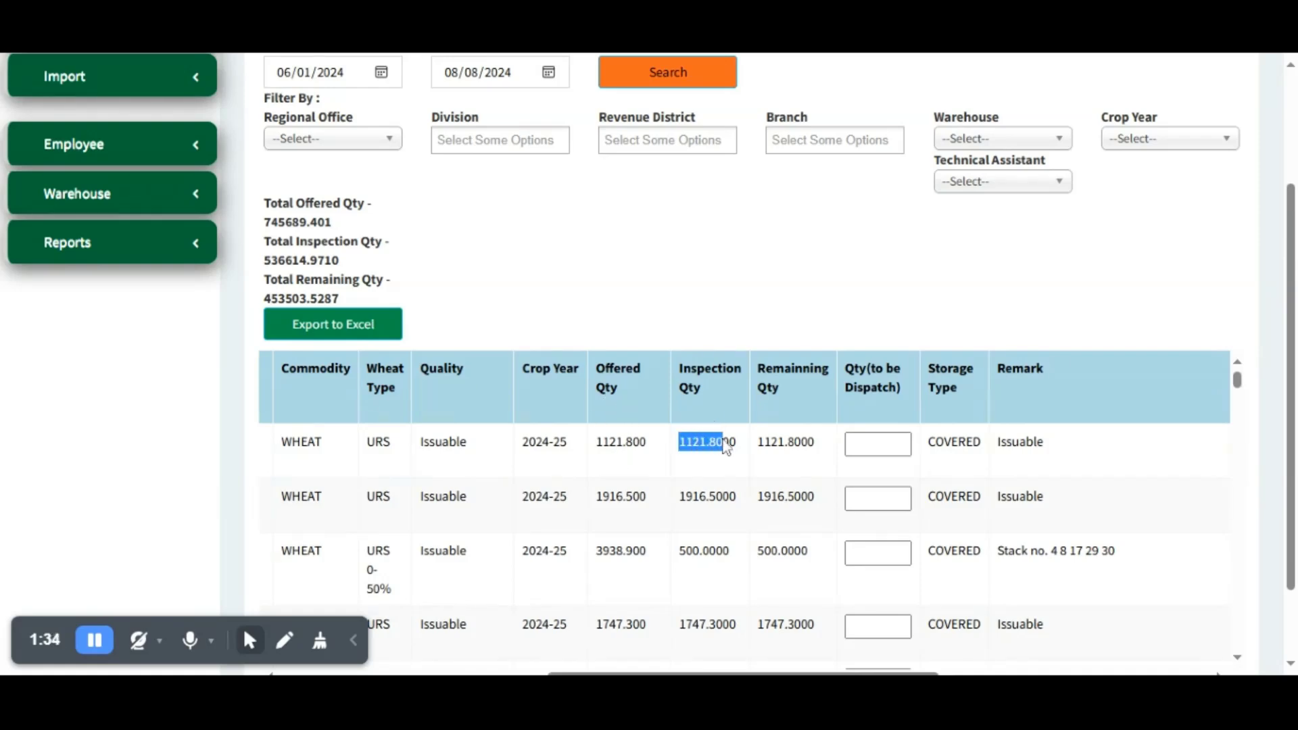
pyautogui.click(635, 402)
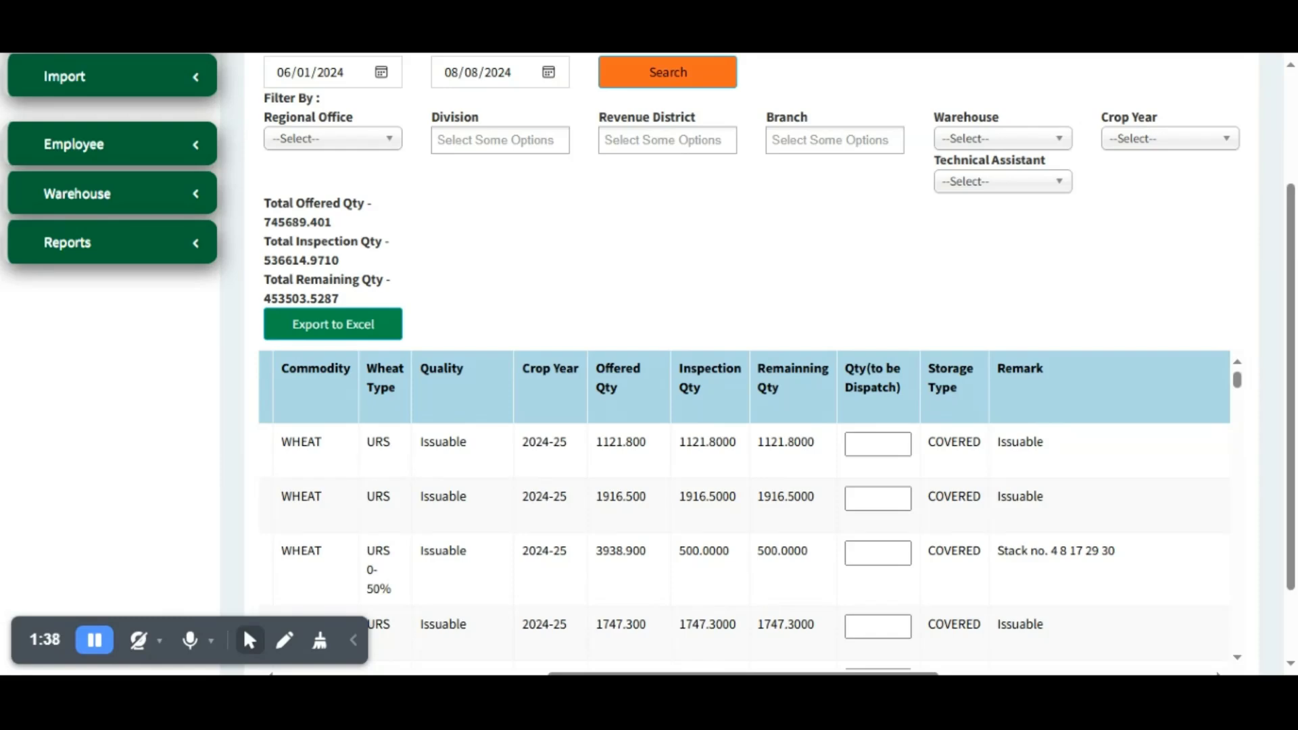
pyautogui.click(872, 444)
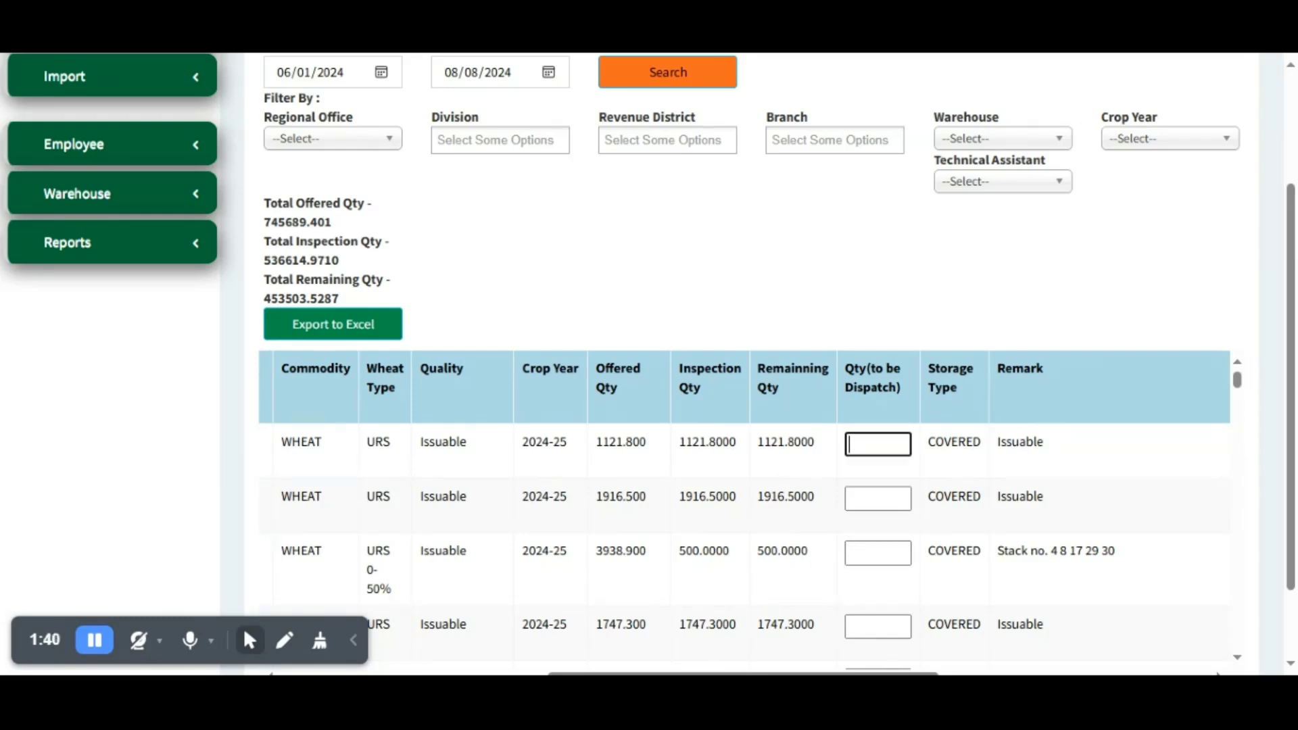
pyautogui.write('123')
# Step: Submit the first row's dispatch quantity for its assigned rail head GADARWARA
pyautogui.moveTo(954, 473); pyautogui.dragTo(1215, 466)
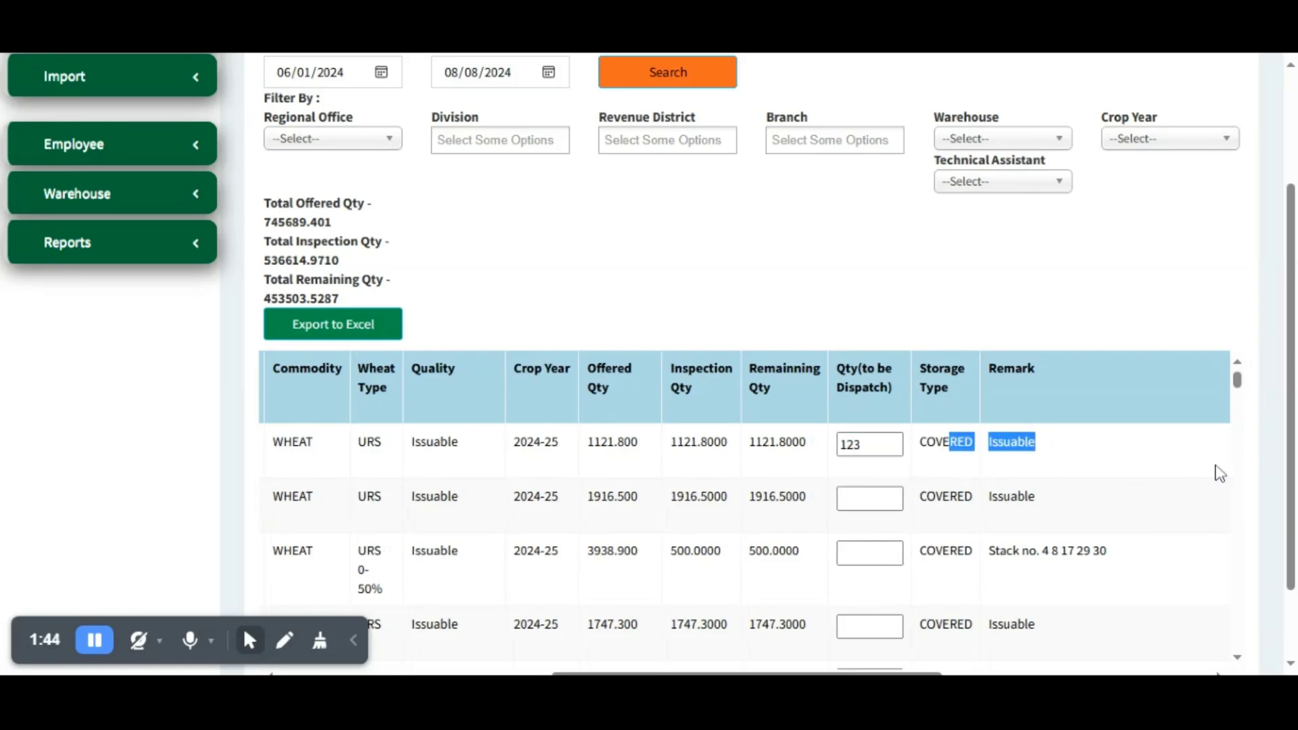
pyautogui.click(1215, 466)
pyautogui.hscroll(6, 1196, 663)
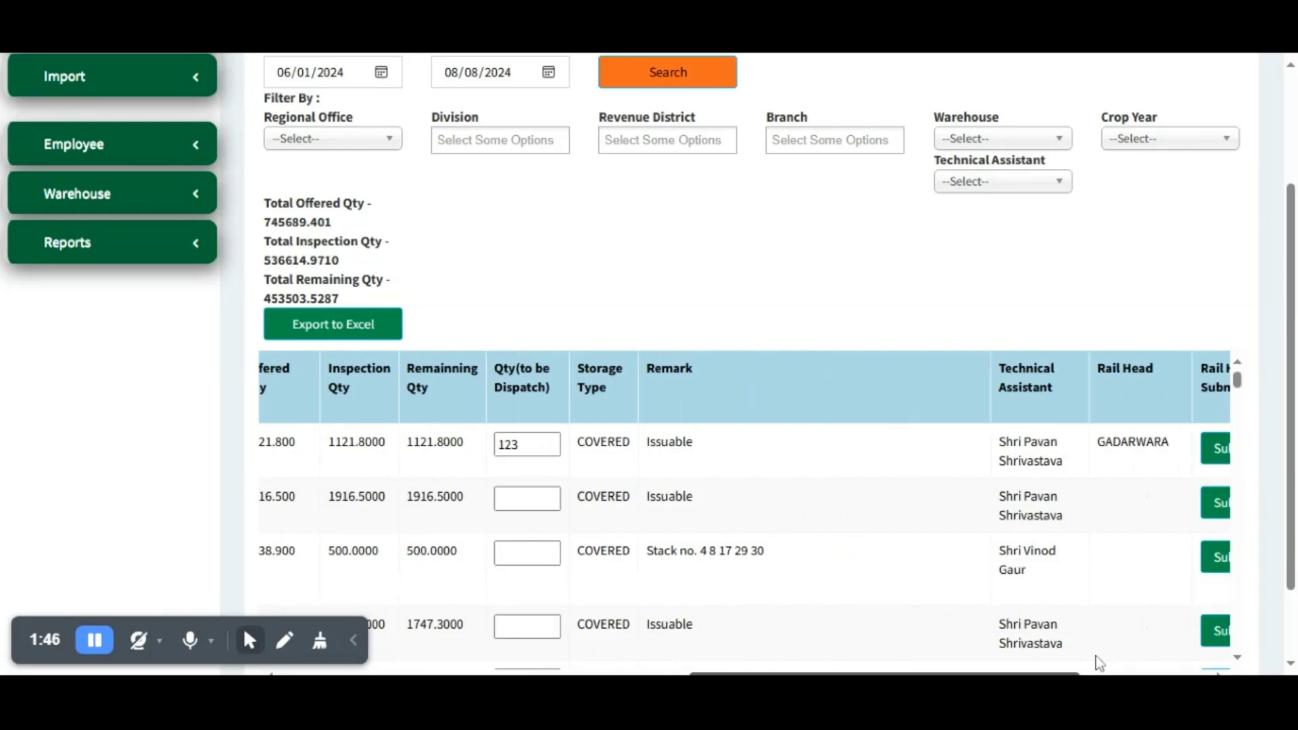
pyautogui.moveTo(1024, 443); pyautogui.dragTo(1095, 446)
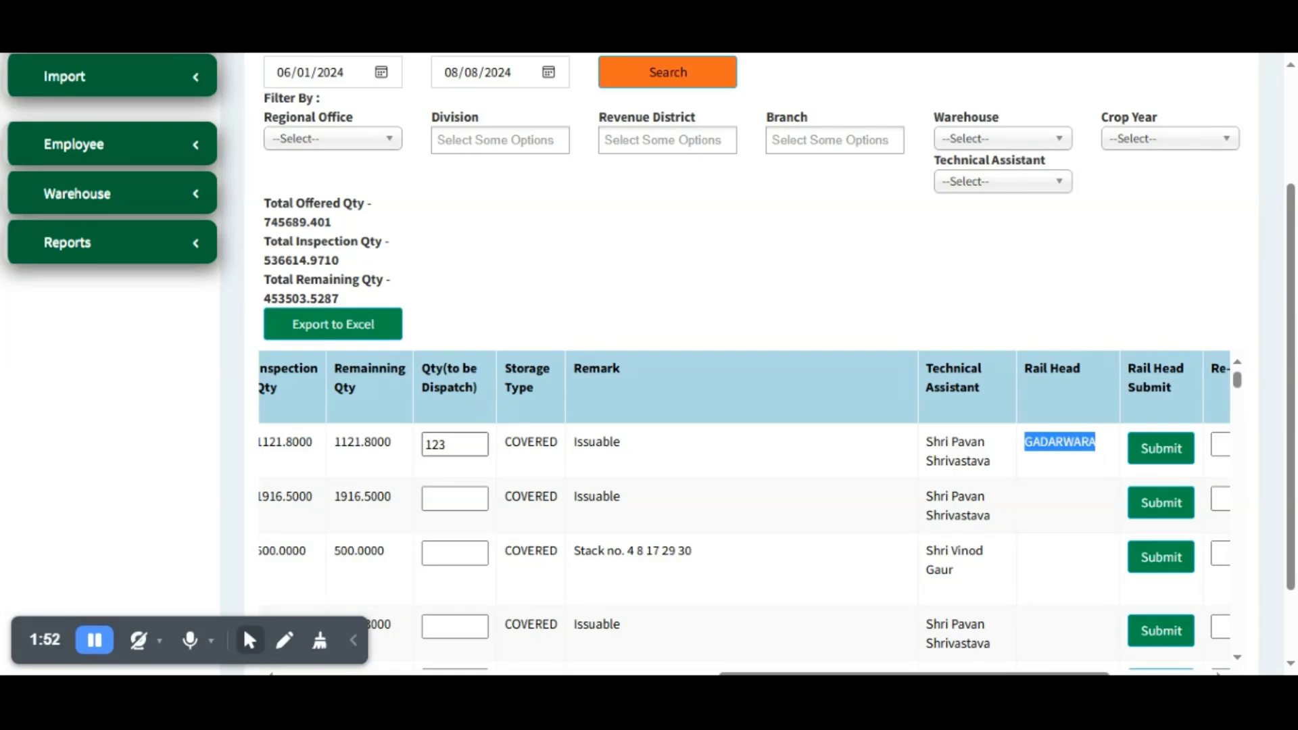
pyautogui.click(1157, 461)
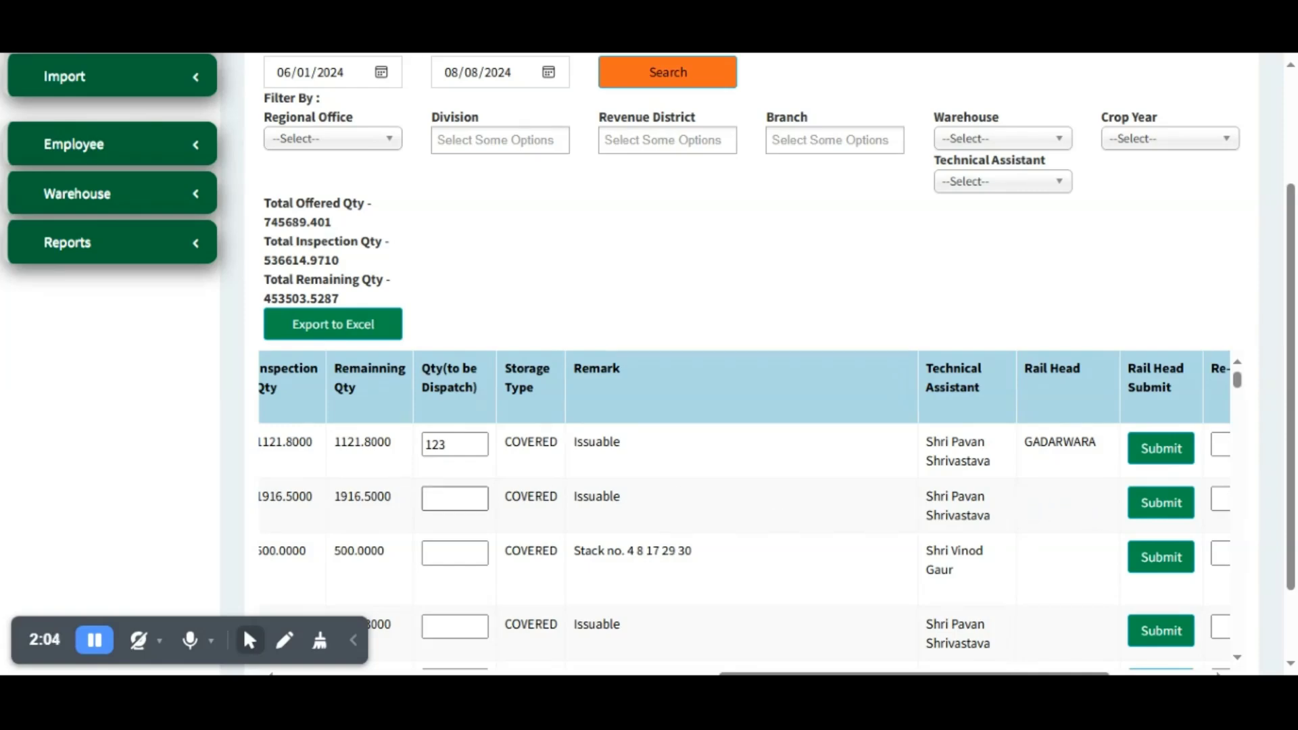
# Step: Copy the warehouse name S.K.WAREHOUSE UNIT-2 KAHANI from the second row, which has no rail head
pyautogui.scroll(-1, 1198, 642)
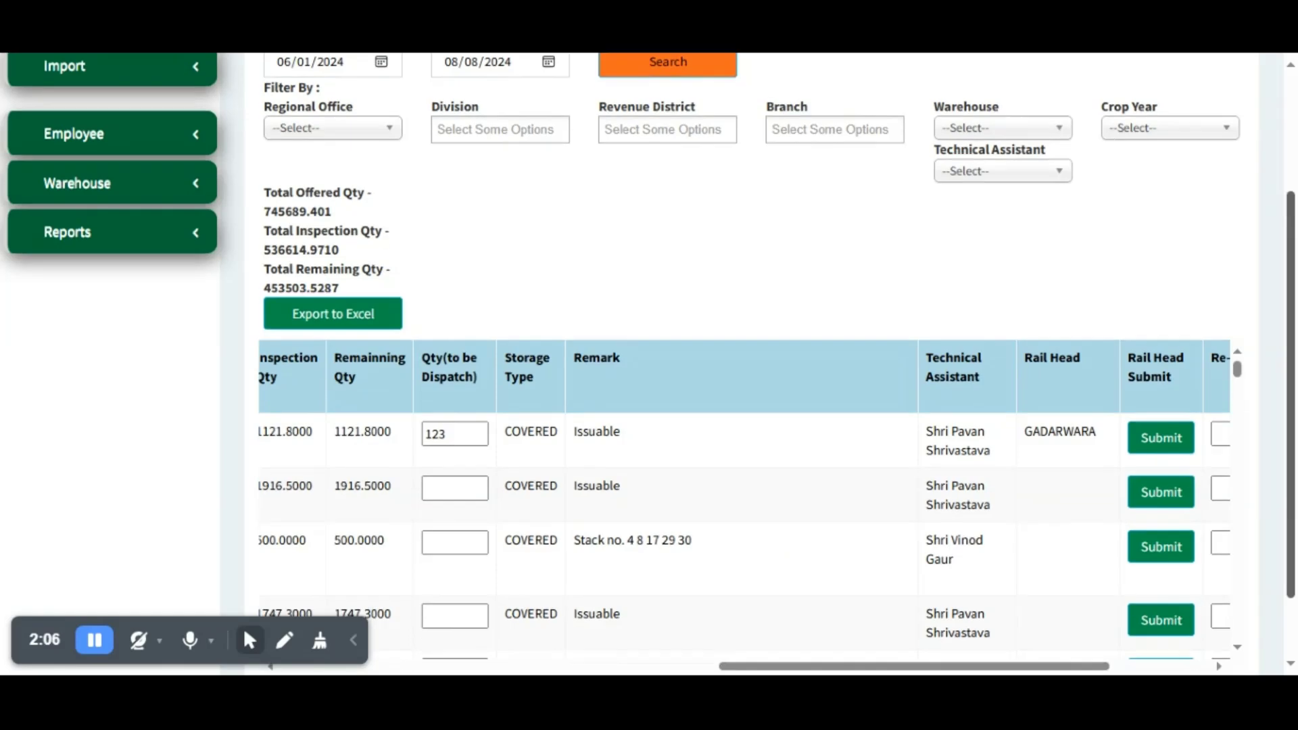
pyautogui.scroll(-2, 980, 574)
pyautogui.moveTo(889, 588); pyautogui.dragTo(545, 565)
pyautogui.tripleClick(619, 409)
pyautogui.hotkey('ctrl', 'c')
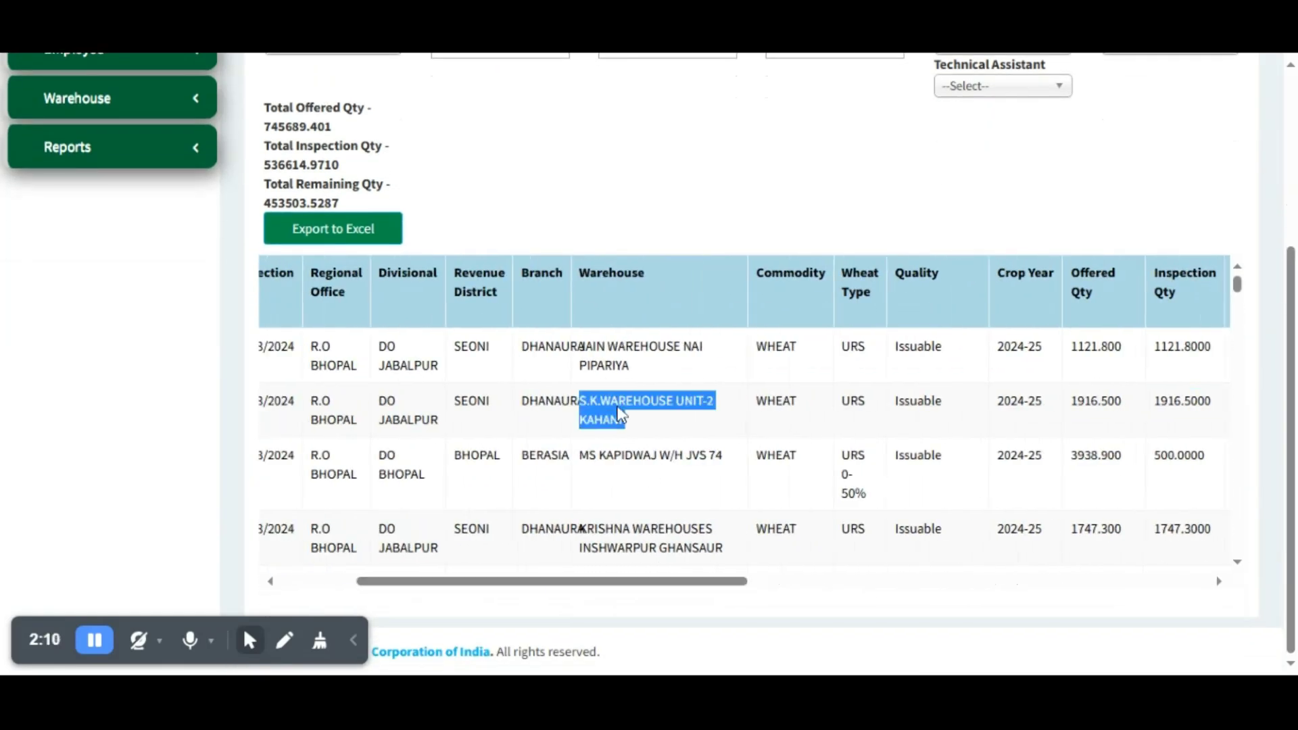
# Step: Open the Warehouse Master page and load the warehouse list
pyautogui.scroll(4, 708, 265)
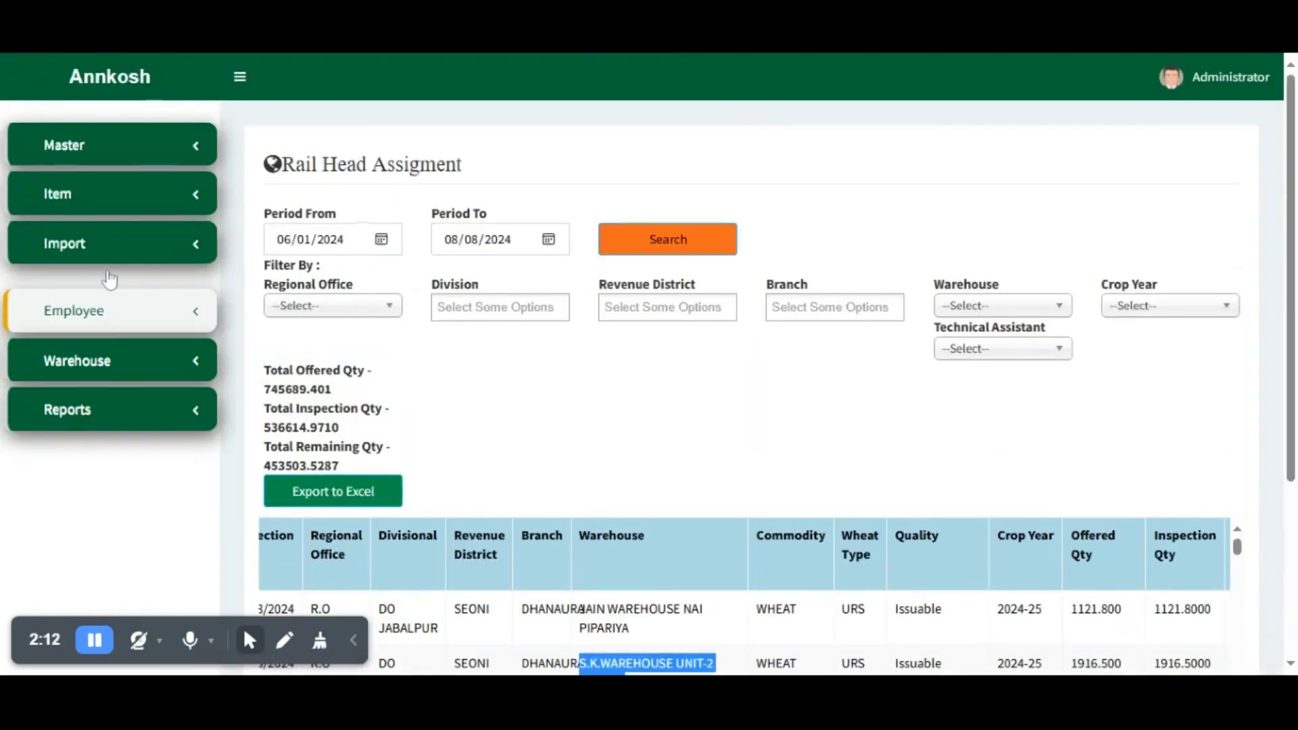
pyautogui.click(100, 368)
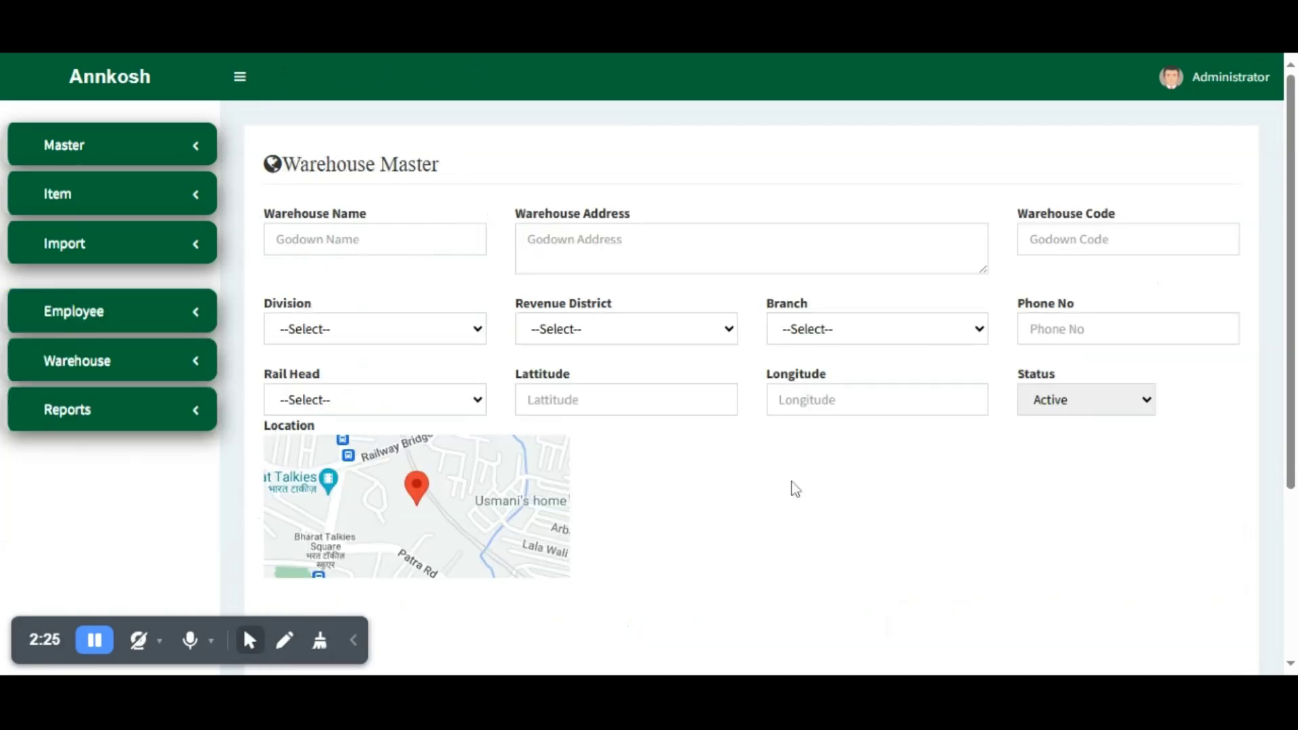
pyautogui.scroll(-4, 795, 489)
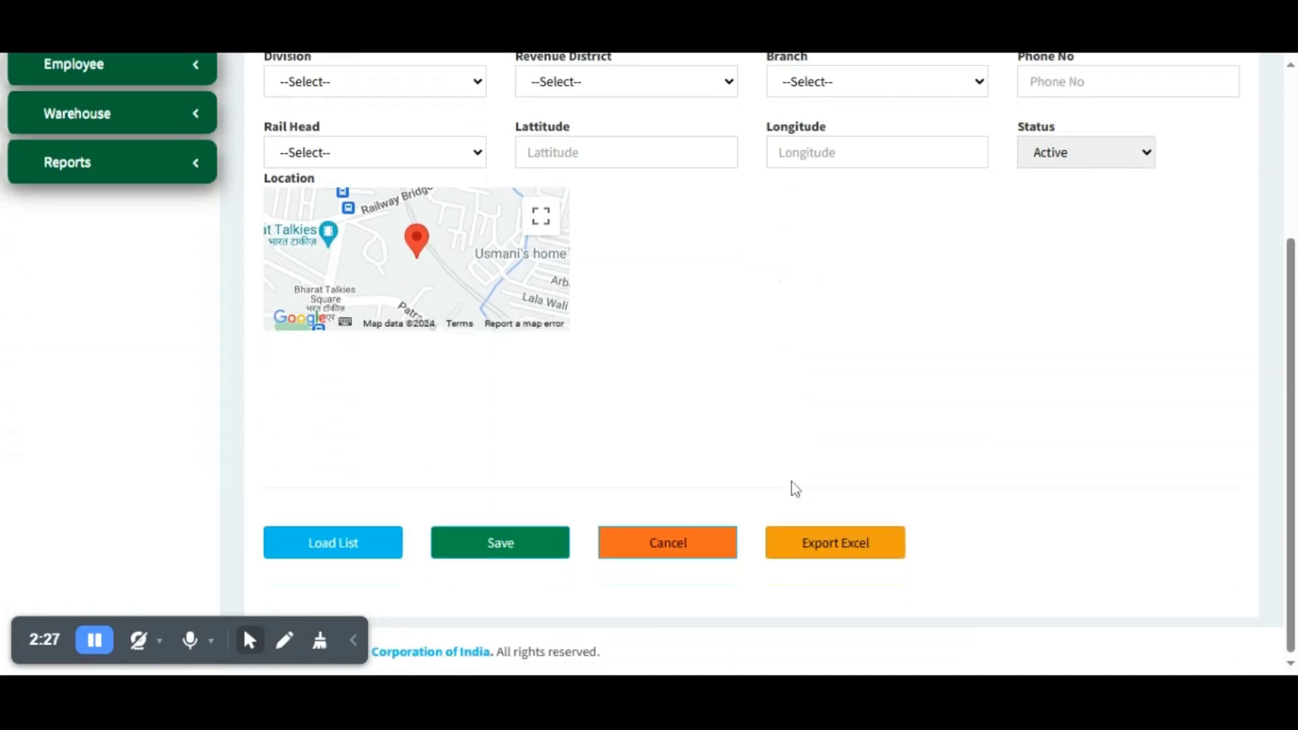
pyautogui.click(347, 551)
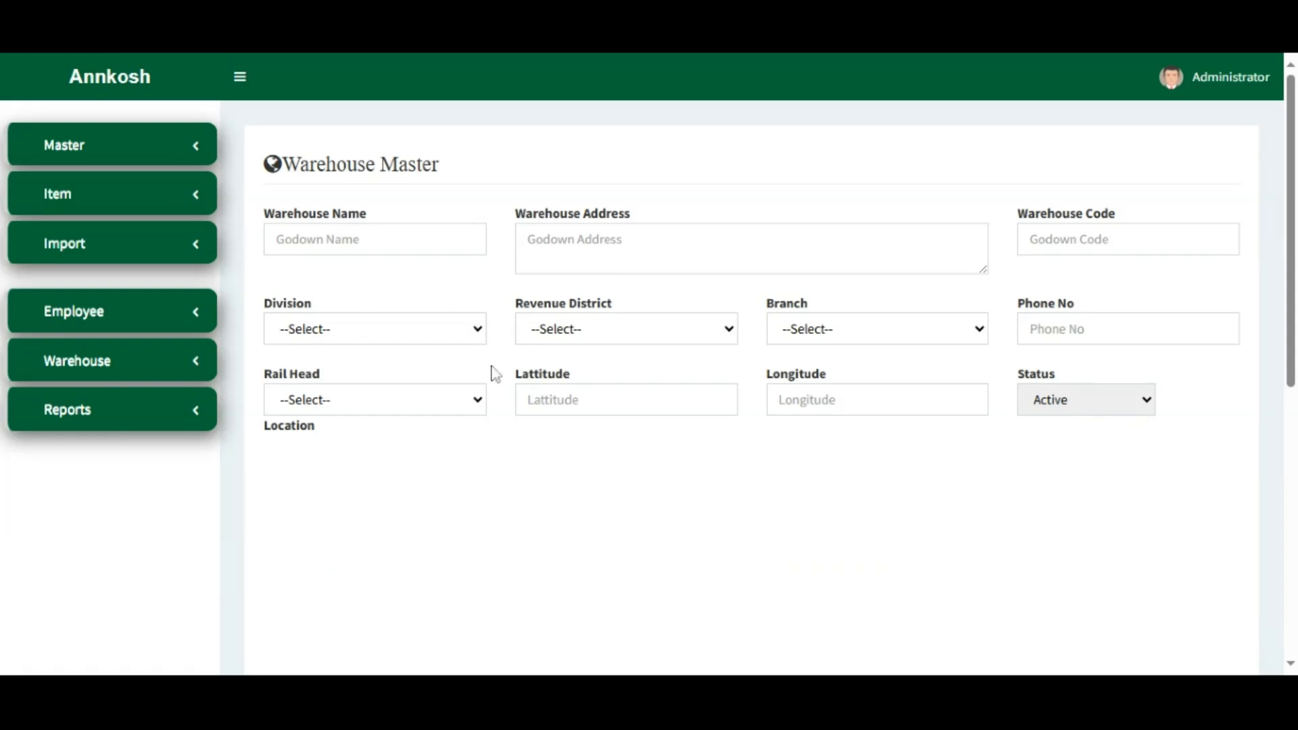
# Step: Find the copied name S.K.WAREHOUSE UNIT-2 KAHANI in the warehouse list and open its record for editing
pyautogui.scroll(-6, 505, 476)
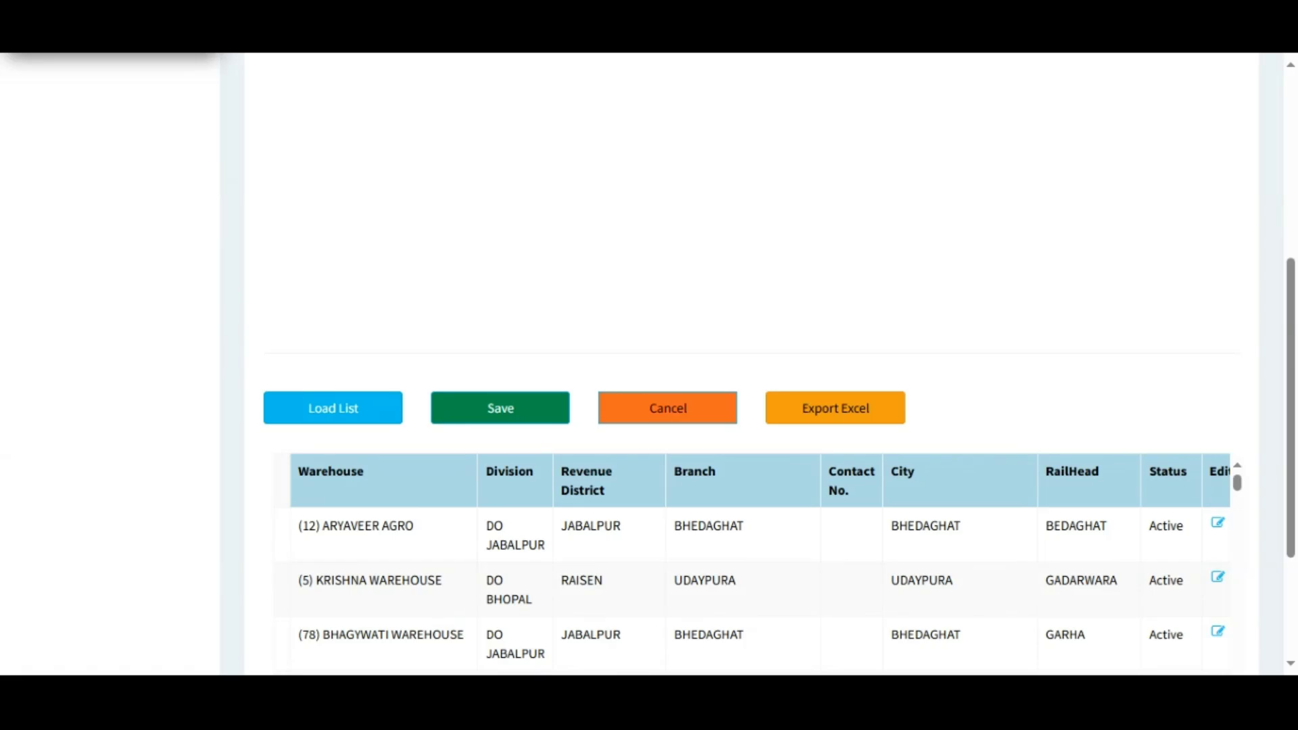
pyautogui.hotkey('ctrl', 'v')
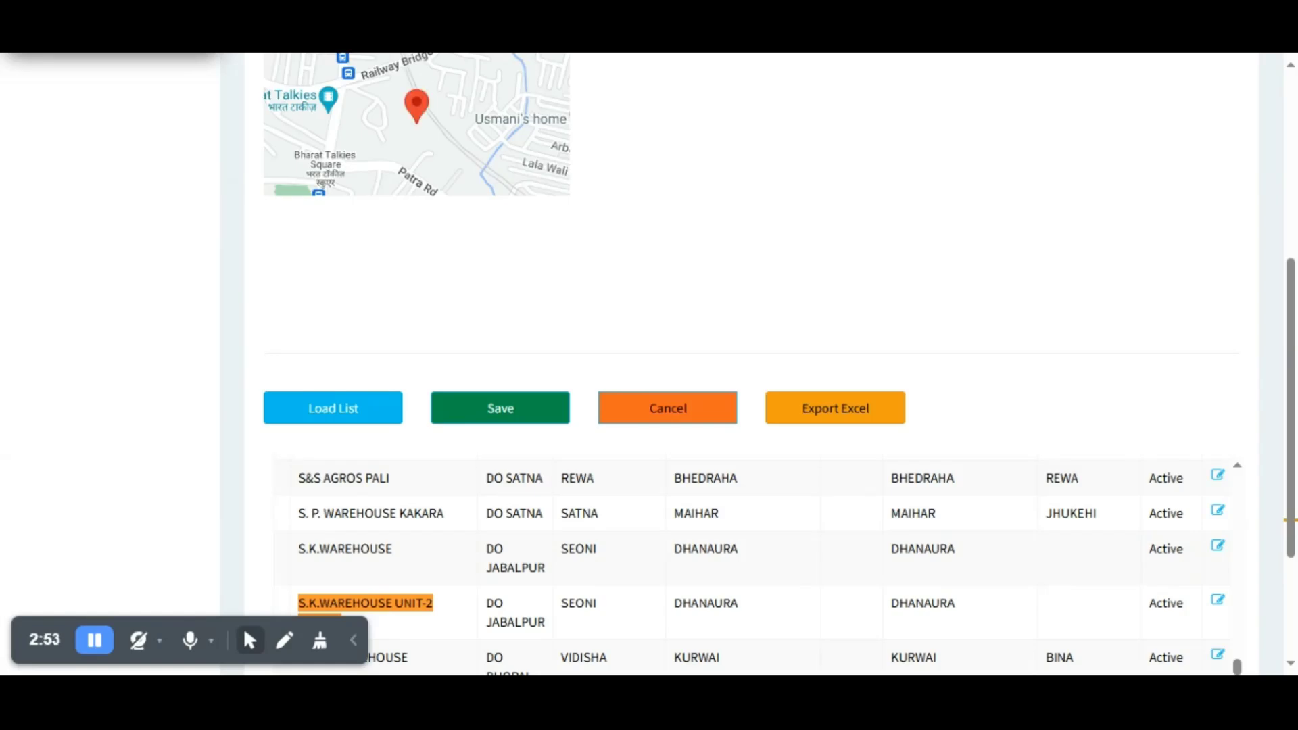
pyautogui.scroll(-1, 751, 365)
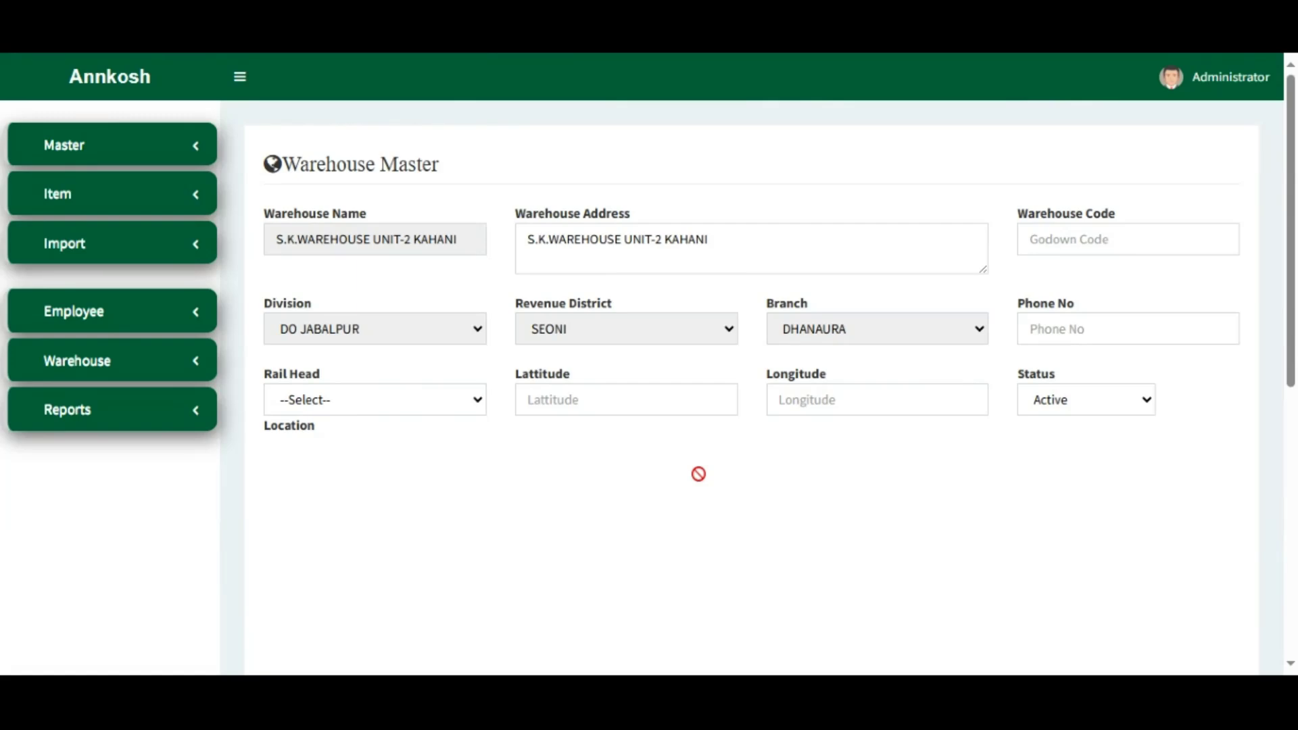
# Step: Set the rail head of S.K.WAREHOUSE UNIT-2 KAHANI to BIAORA
pyautogui.click(415, 401)
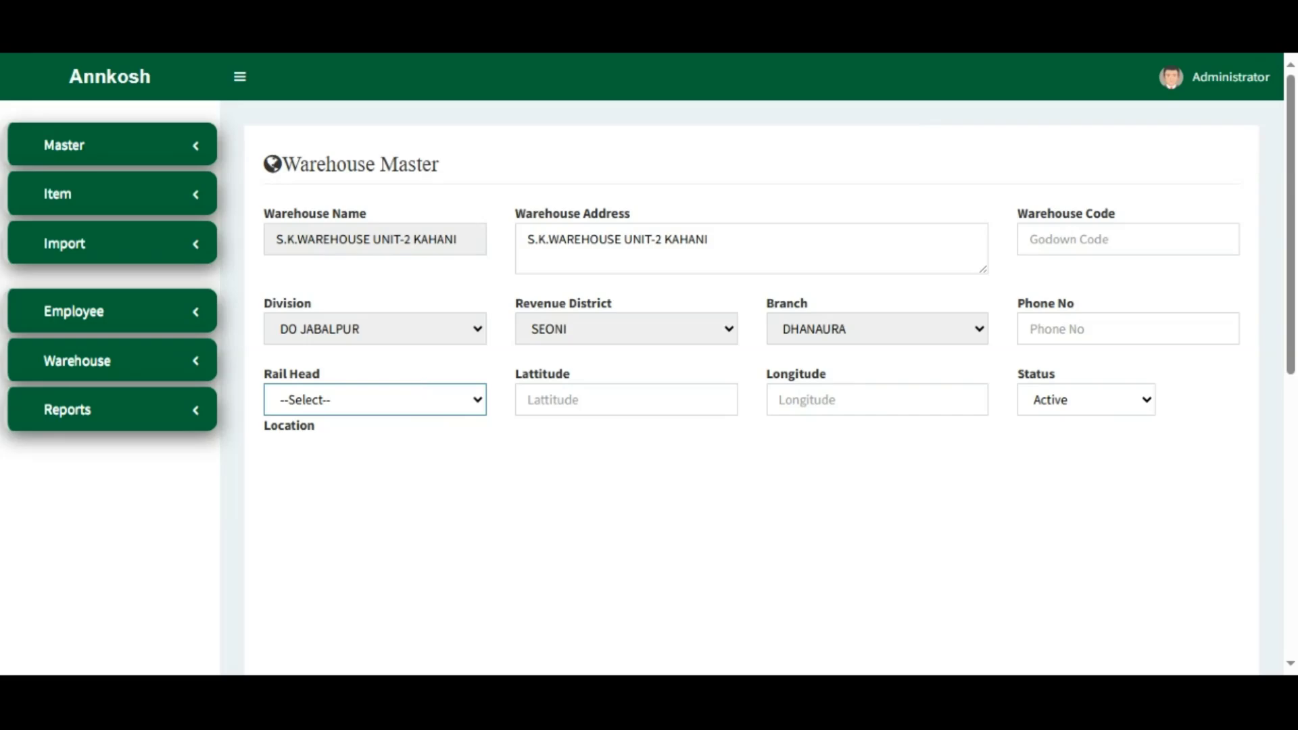
pyautogui.press('Down')
pyautogui.scroll(-3, 558, 476)
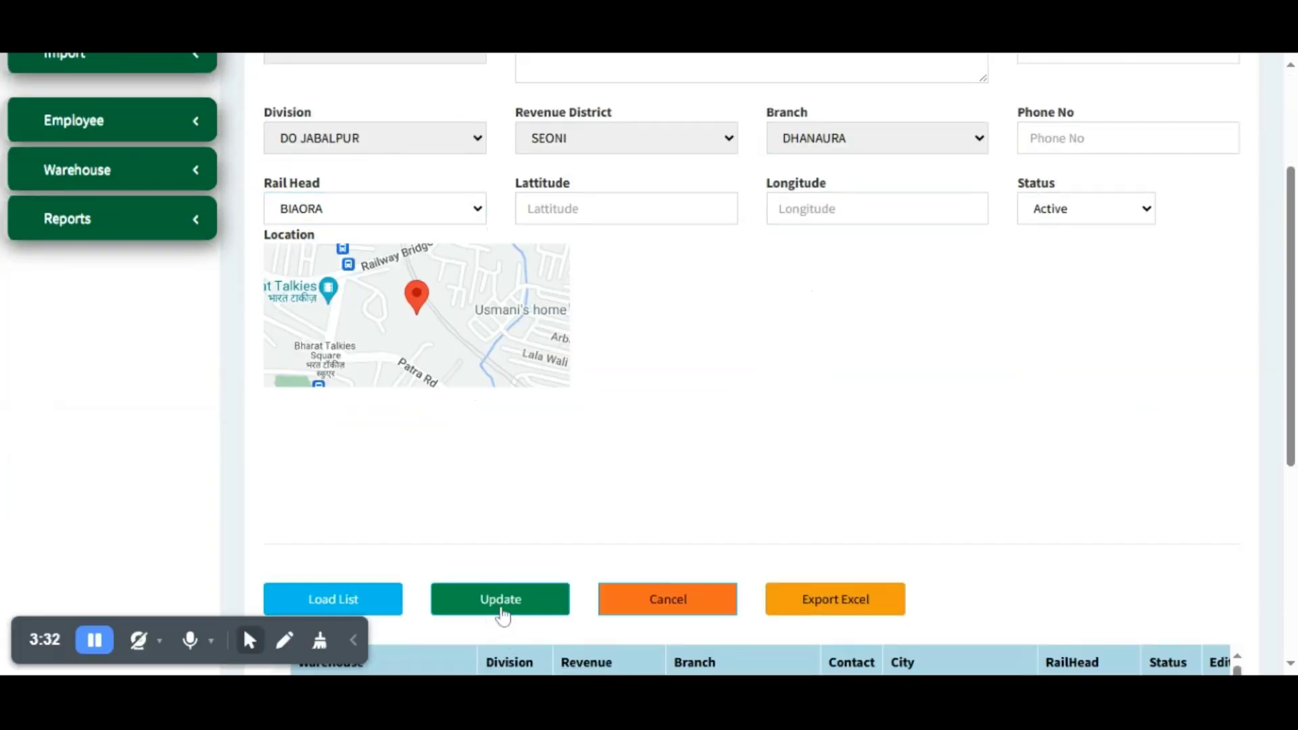
pyautogui.scroll(3, 666, 377)
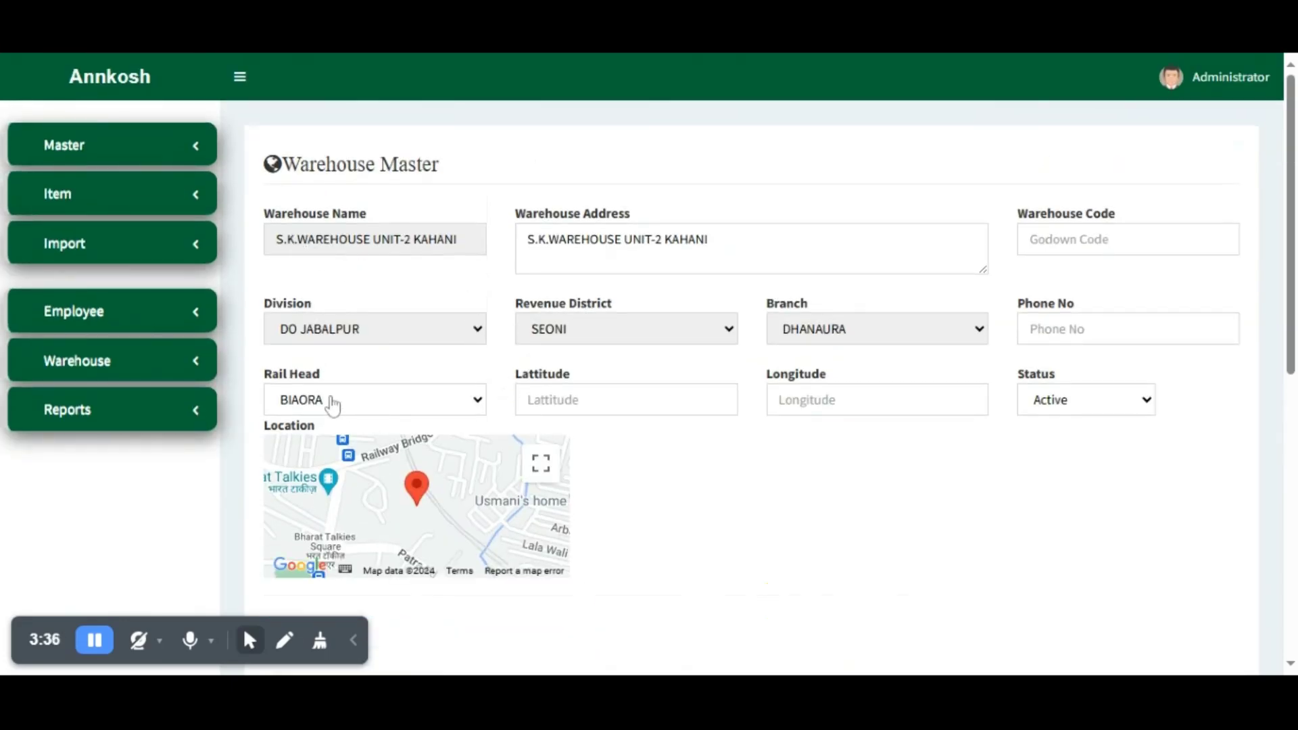
# Step: Cancel the edit of the S.K.WAREHOUSE UNIT-2 KAHANI record and open the Rail Head Assigment report
pyautogui.scroll(-3, 654, 475)
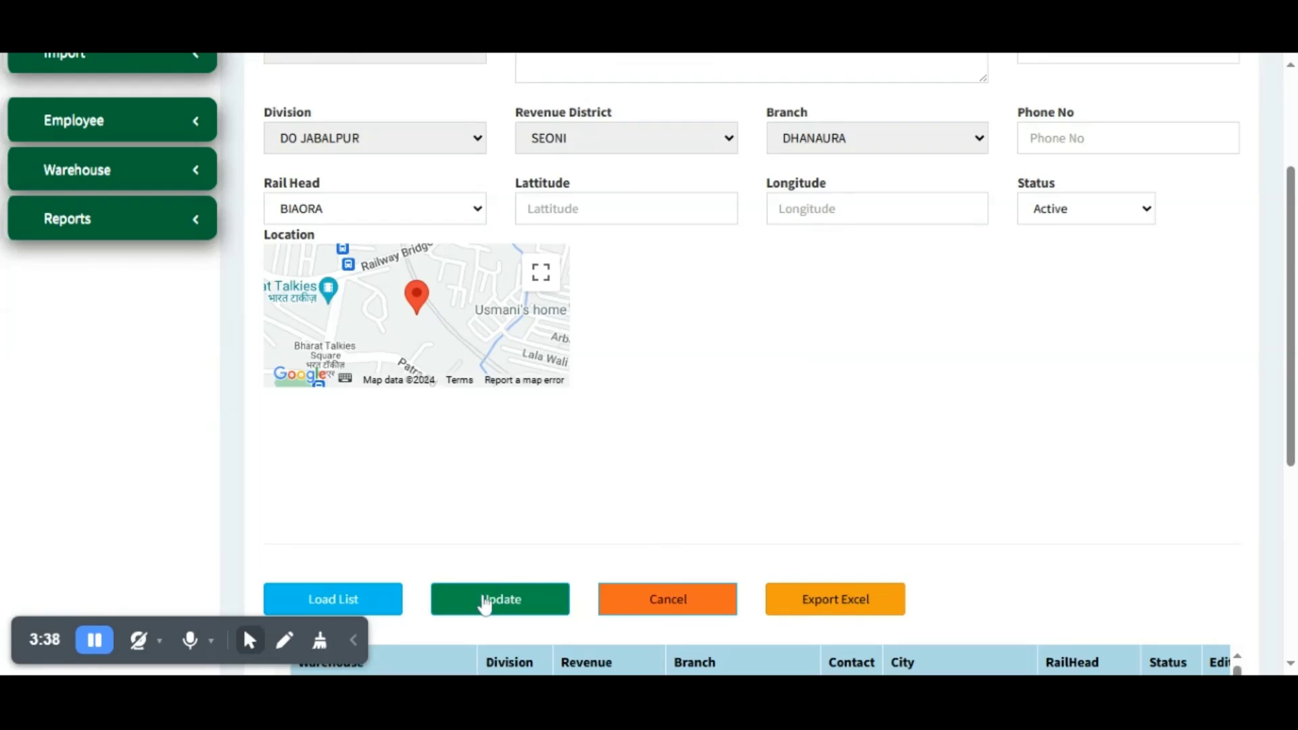
pyautogui.click(668, 607)
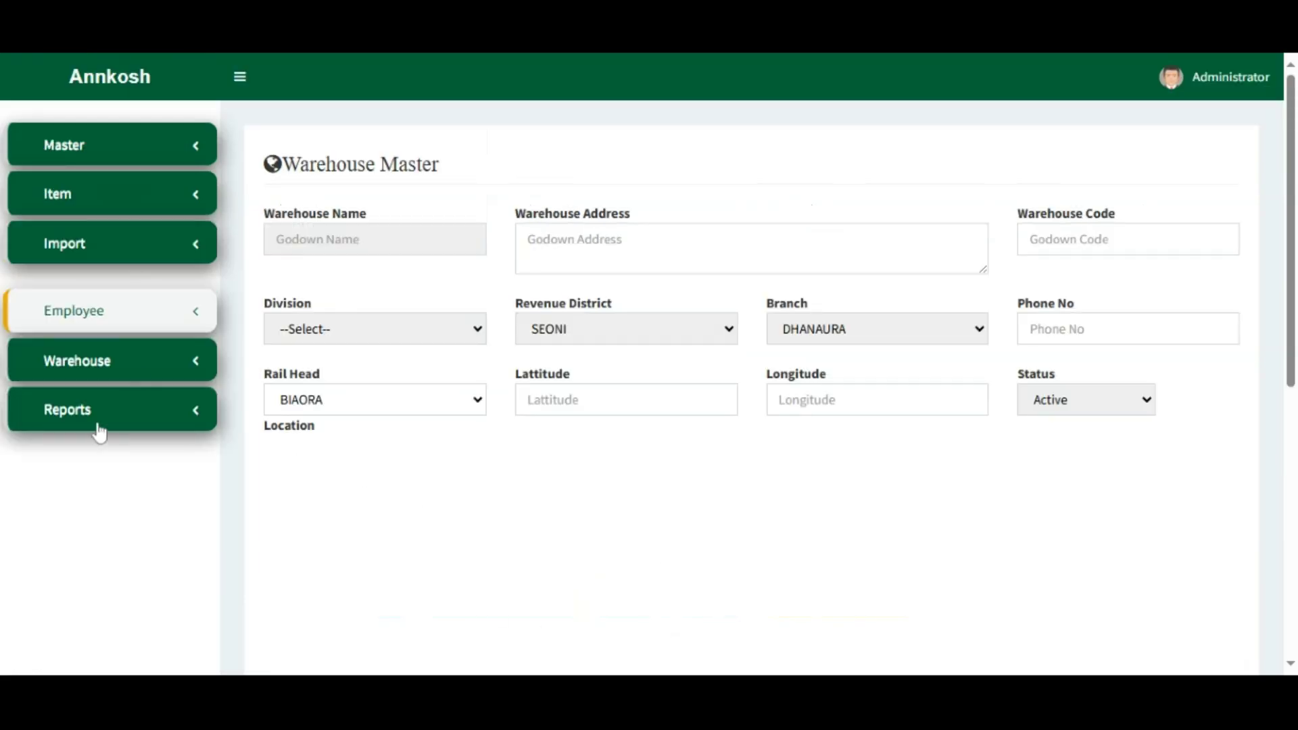
pyautogui.click(105, 424)
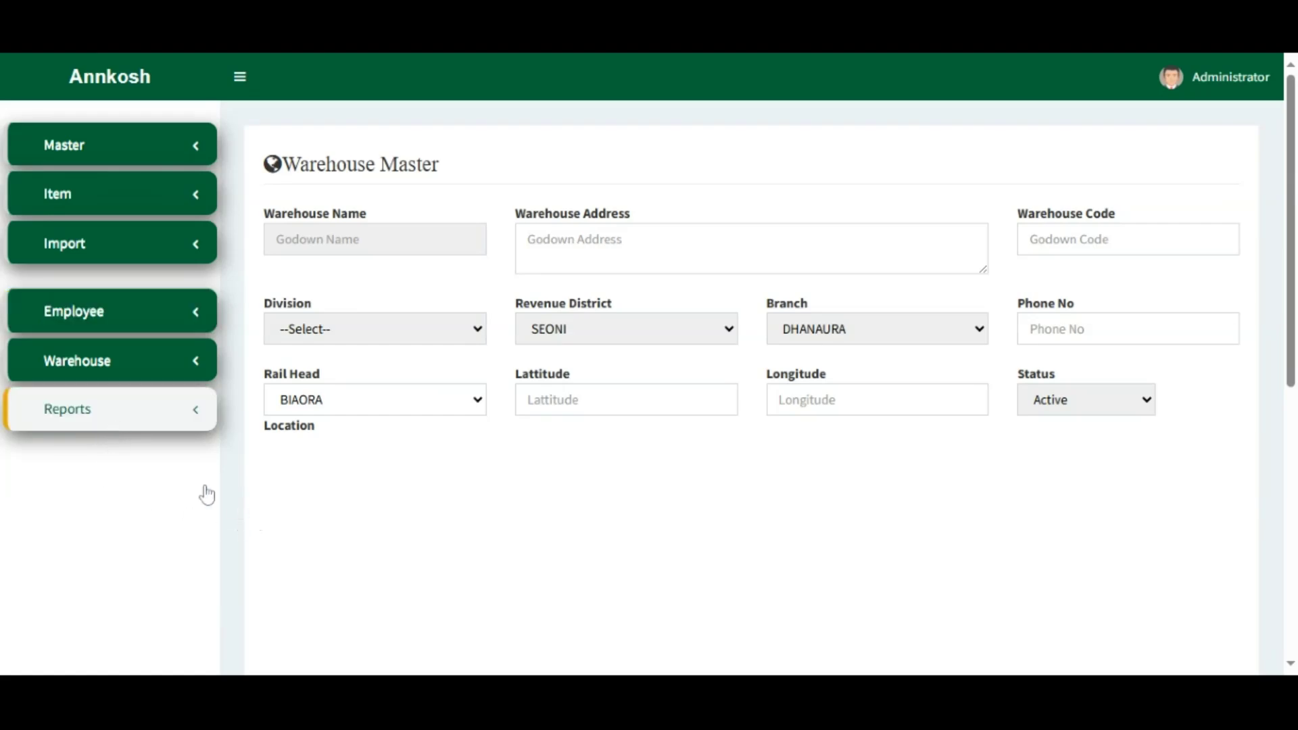
pyautogui.click(197, 423)
pyautogui.scroll(-2, 191, 320)
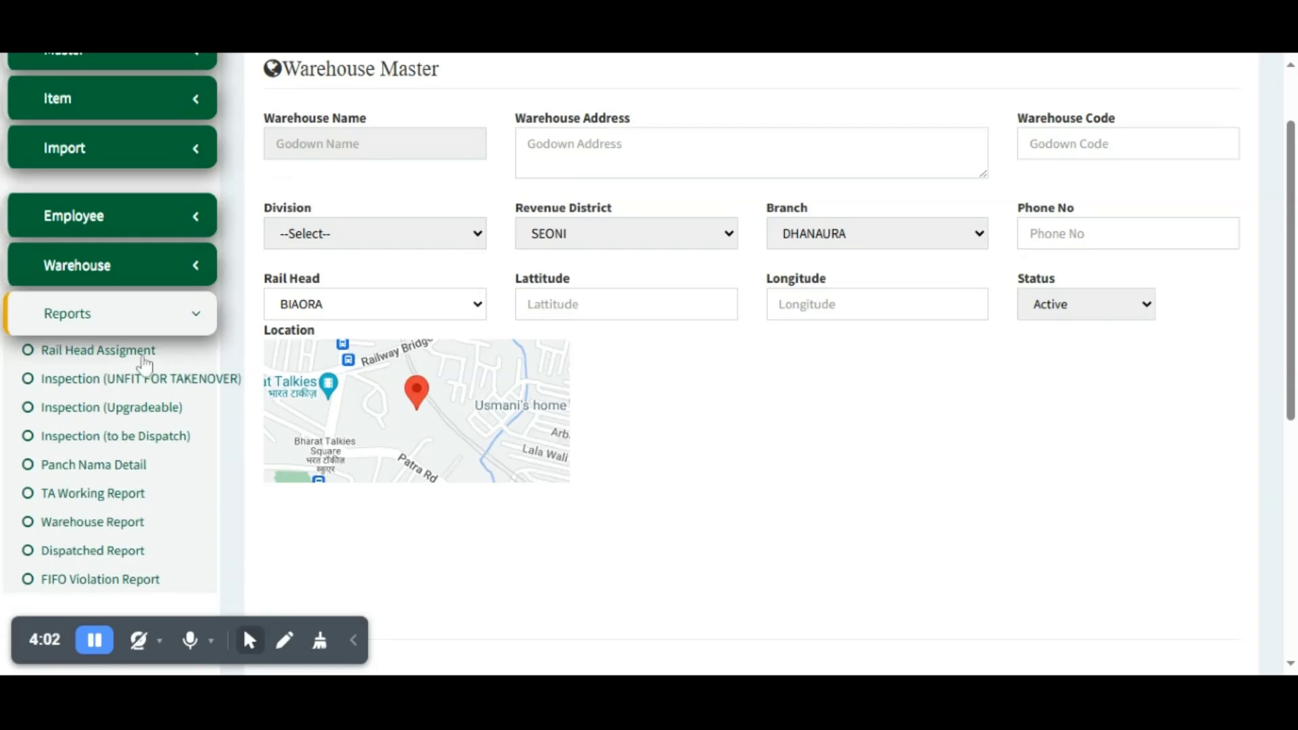
pyautogui.click(88, 352)
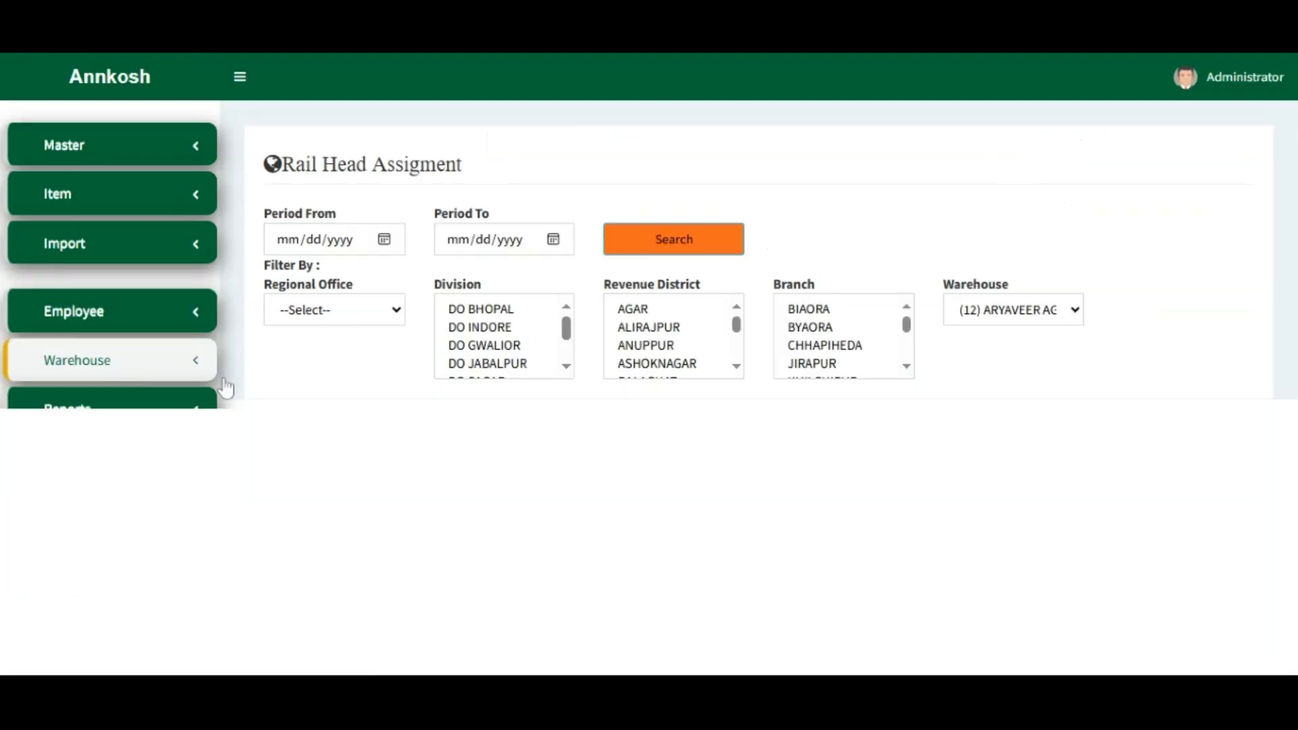
# Step: Search the Rail Head Assigment report for the period from 08/01/2024 to 08/07/2024
pyautogui.click(389, 250)
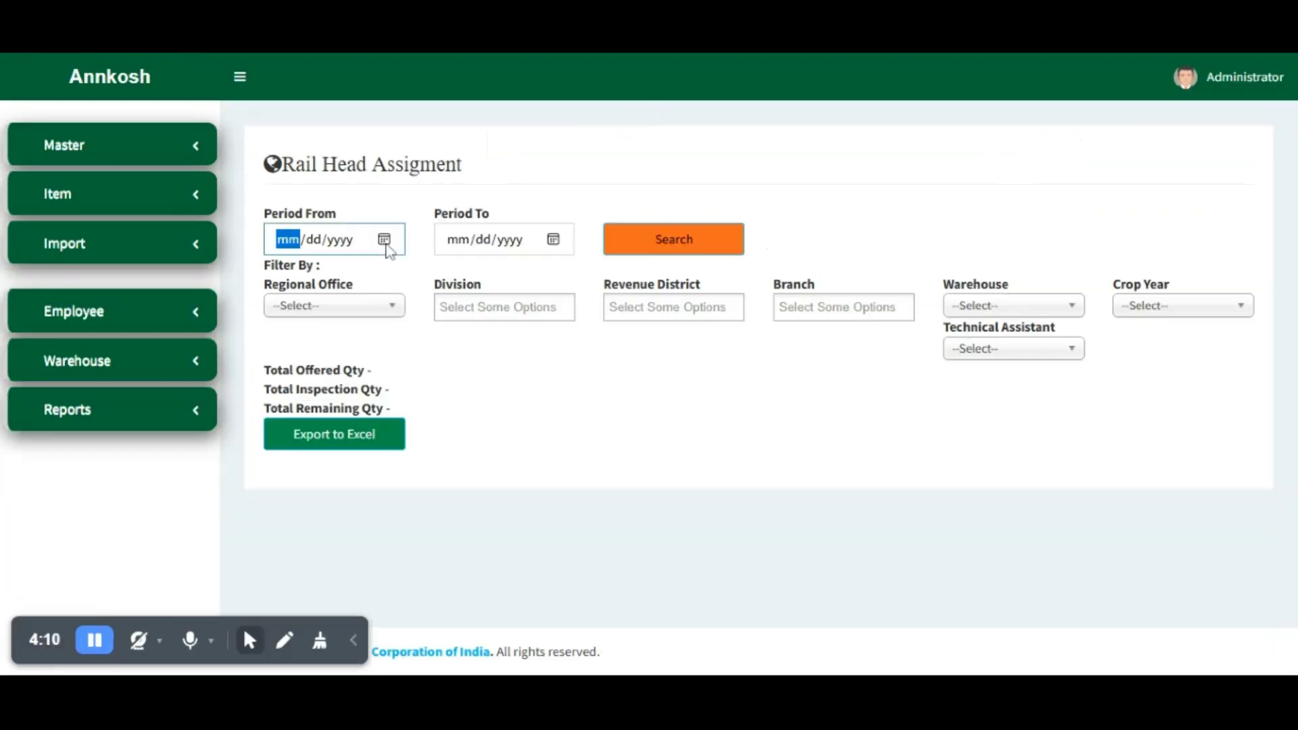
pyautogui.click(410, 333)
pyautogui.click(553, 243)
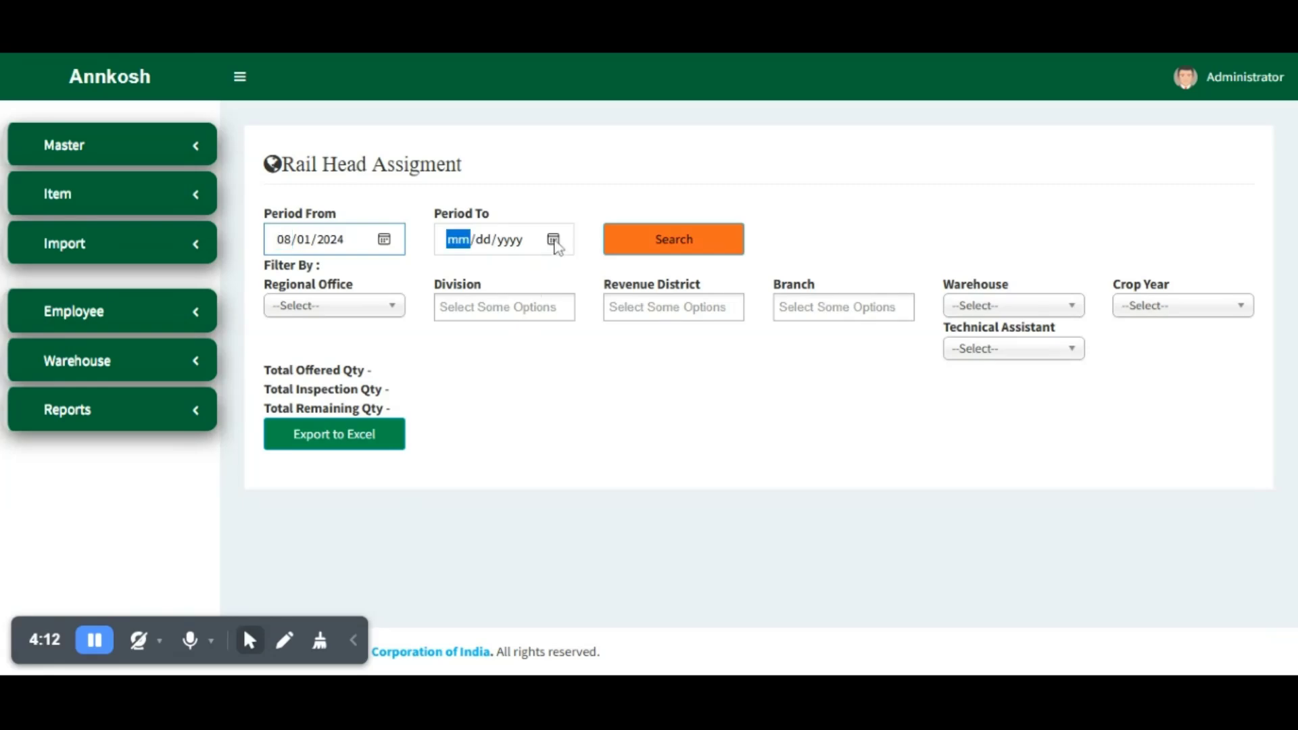
pyautogui.click(550, 358)
pyautogui.click(664, 246)
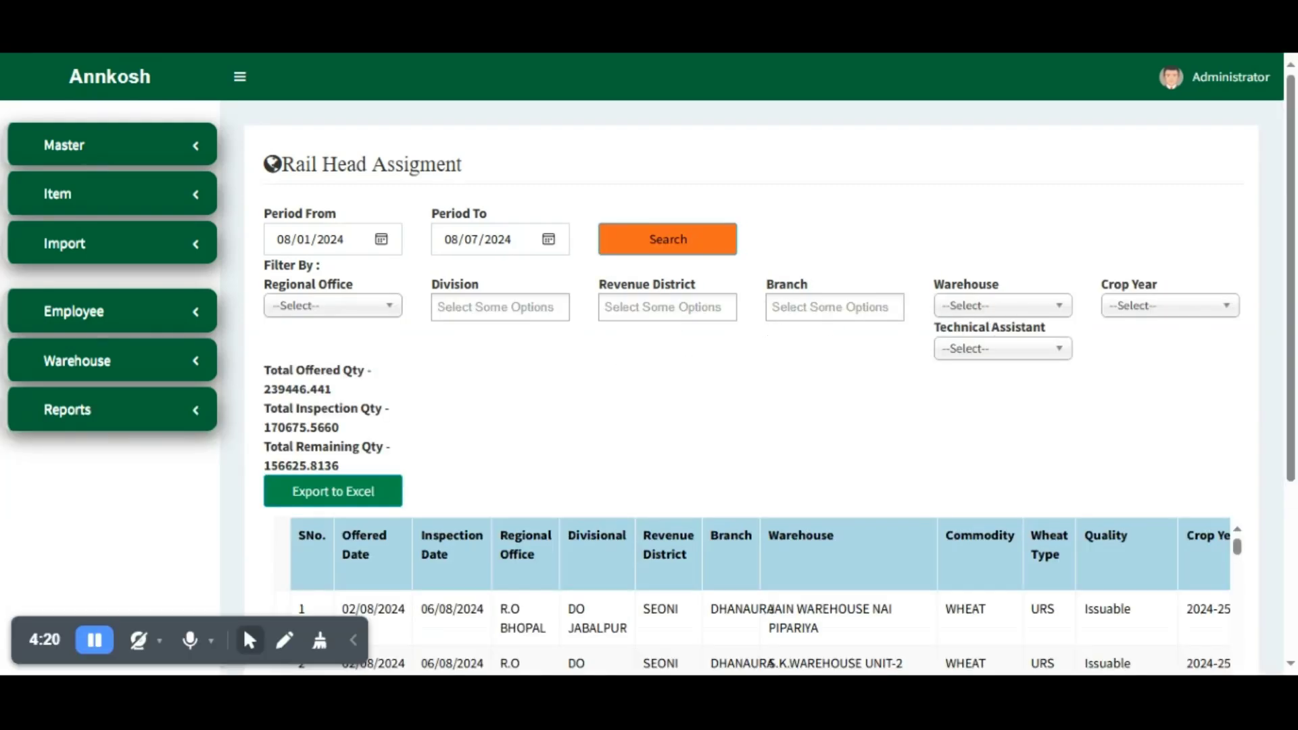
# Step: Examine the remaining quantity, quantity to be dispatched, rail head and rail head submission columns of the listed warehouses
pyautogui.scroll(-4, 1289, 473)
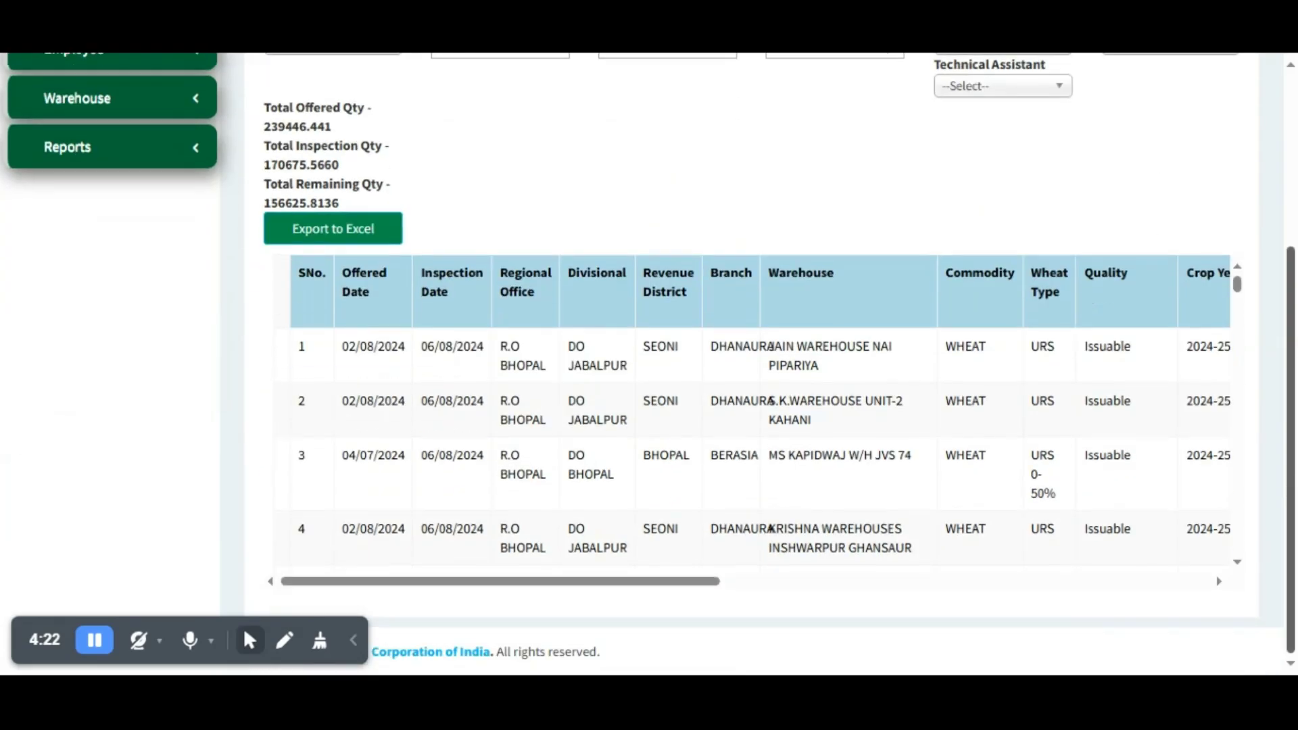
pyautogui.moveTo(643, 580); pyautogui.dragTo(1109, 588)
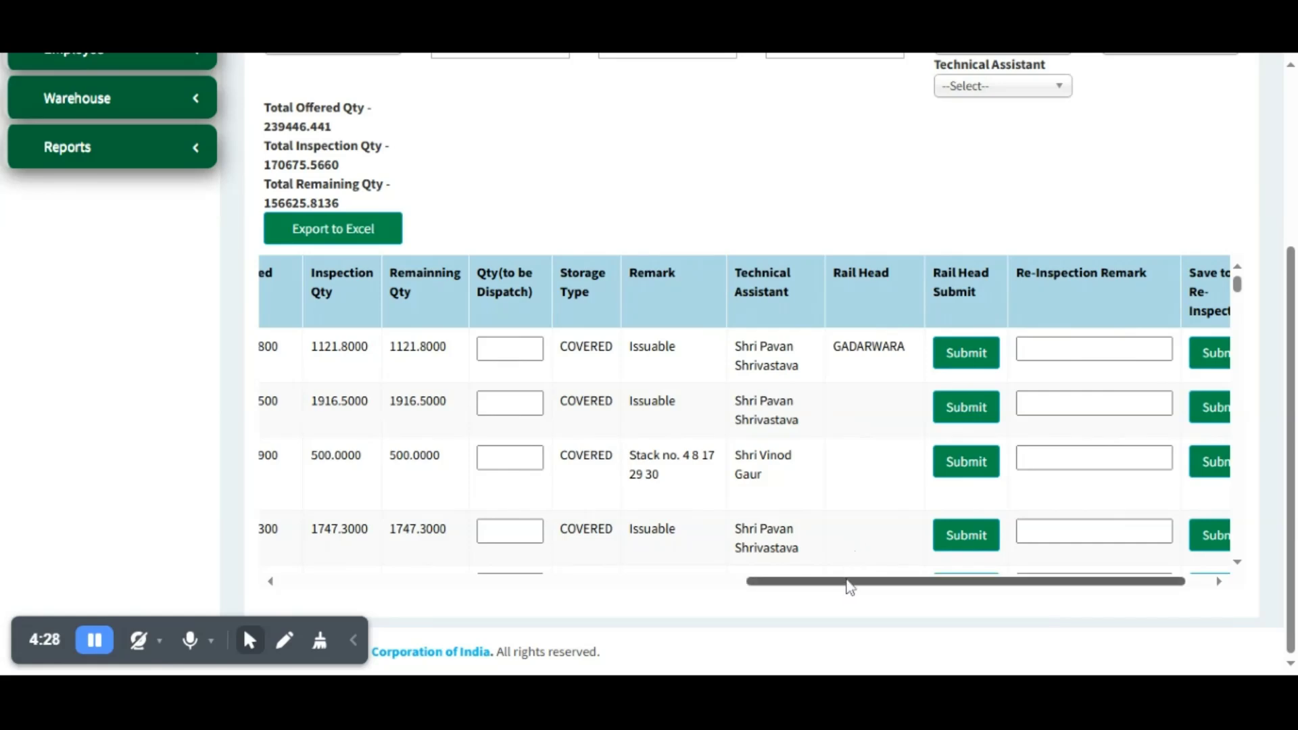
pyautogui.moveTo(850, 587); pyautogui.dragTo(771, 582)
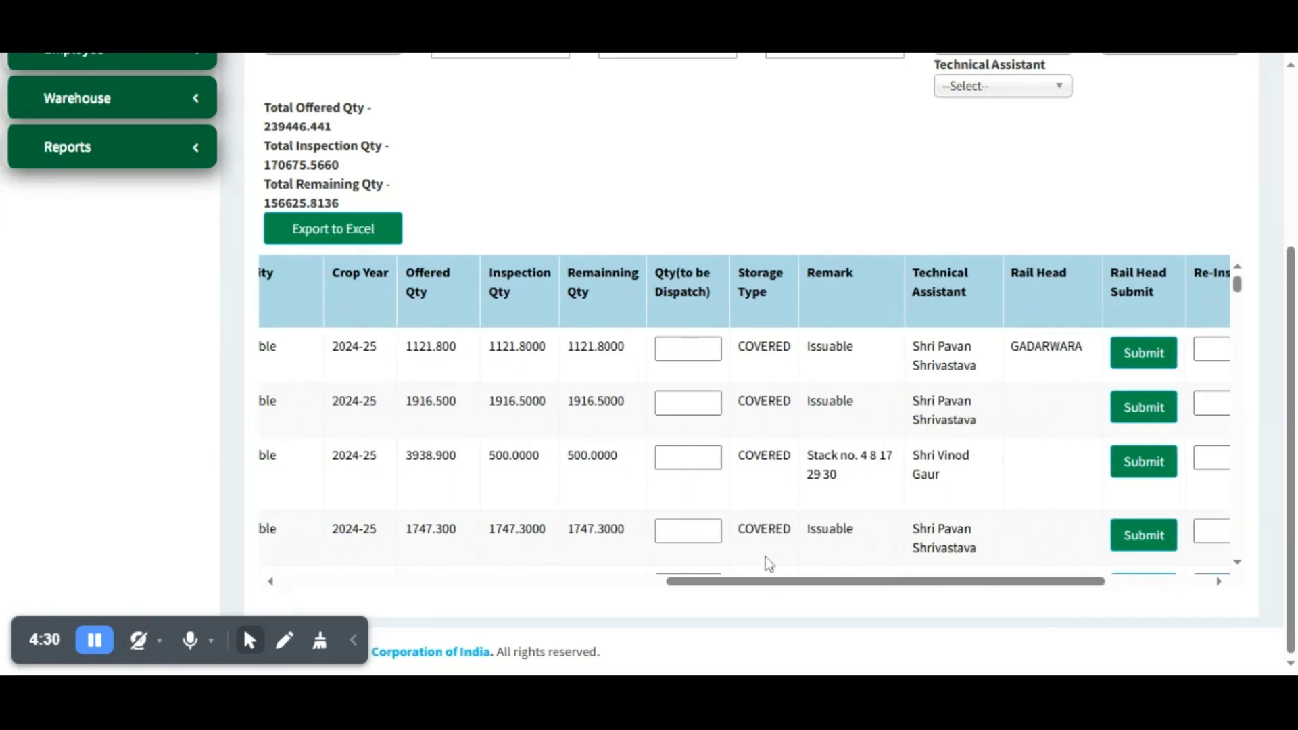
pyautogui.click(682, 403)
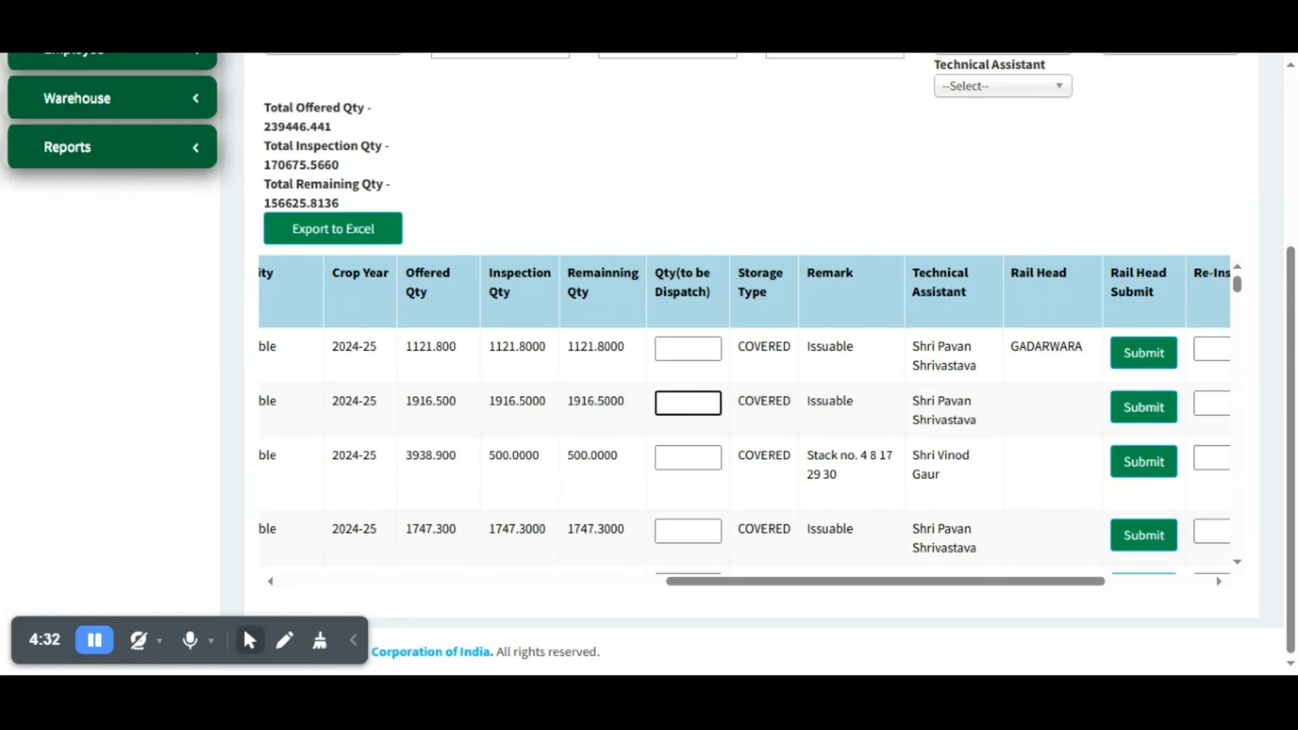
pyautogui.moveTo(743, 582); pyautogui.dragTo(825, 583)
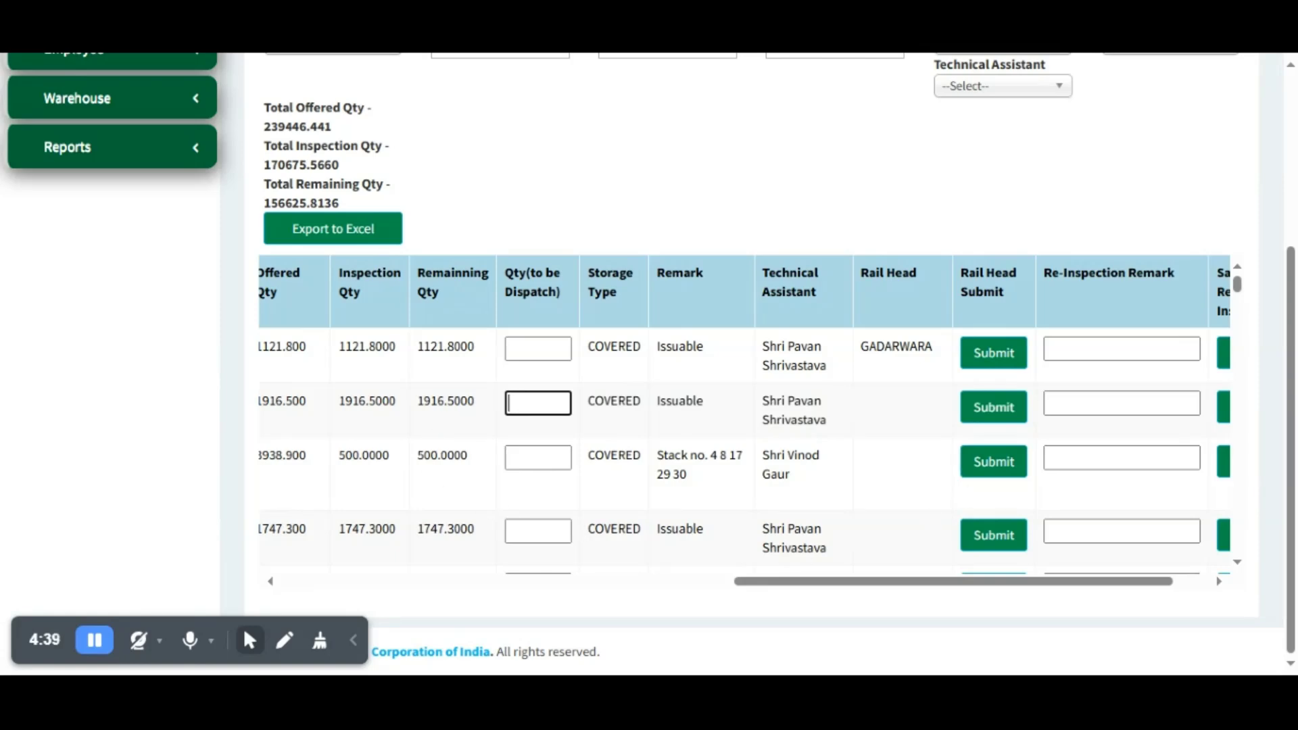
pyautogui.moveTo(417, 401); pyautogui.dragTo(459, 407)
pyautogui.click(467, 407)
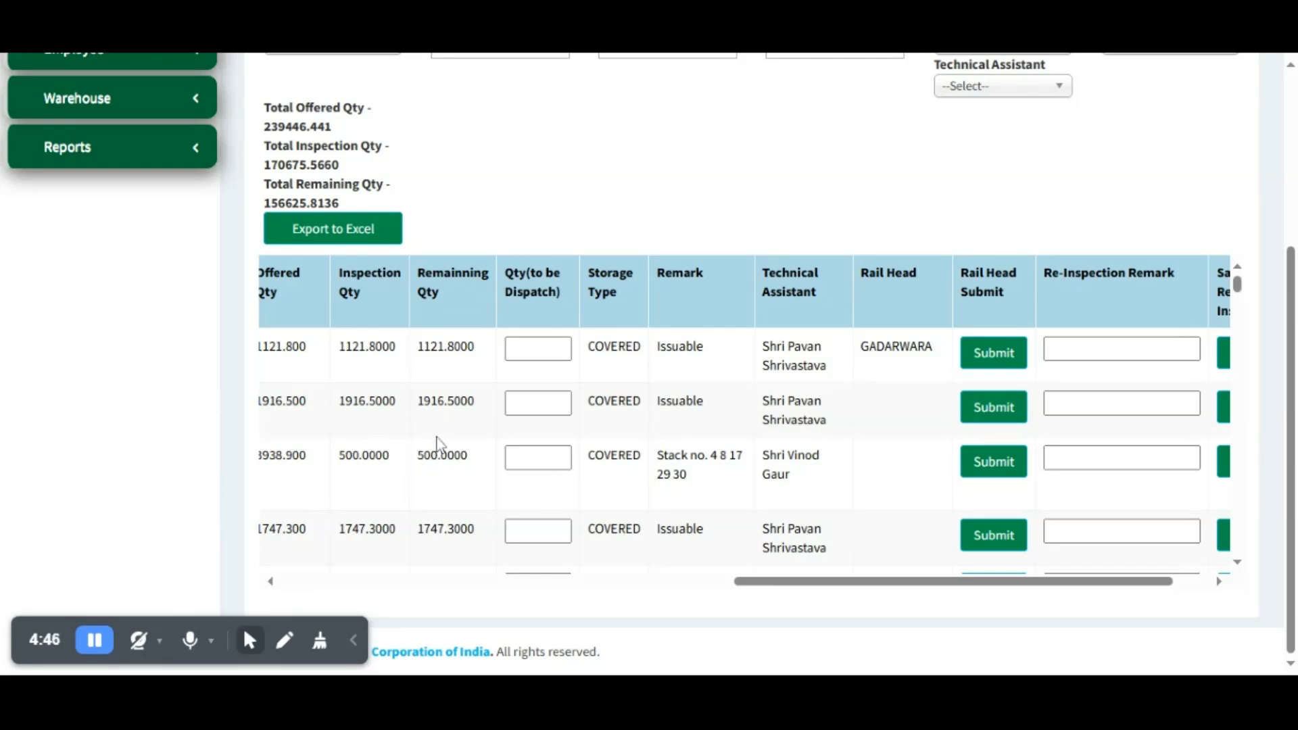
pyautogui.scroll(-5, 436, 443)
pyautogui.scroll(-5, 439, 447)
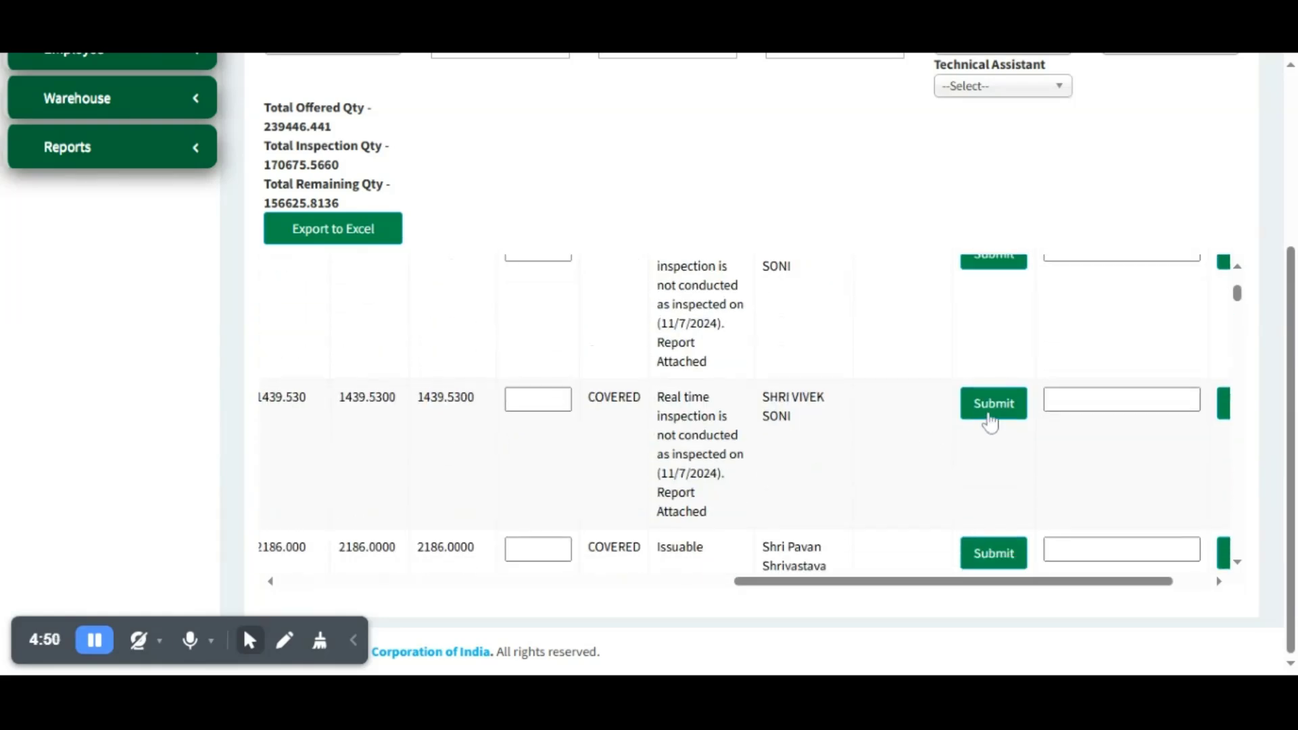
# Step: Open the Inspection (to be Dispatch) report and search it for the period from 08/01/2024 to 08/08/2024
pyautogui.click(130, 161)
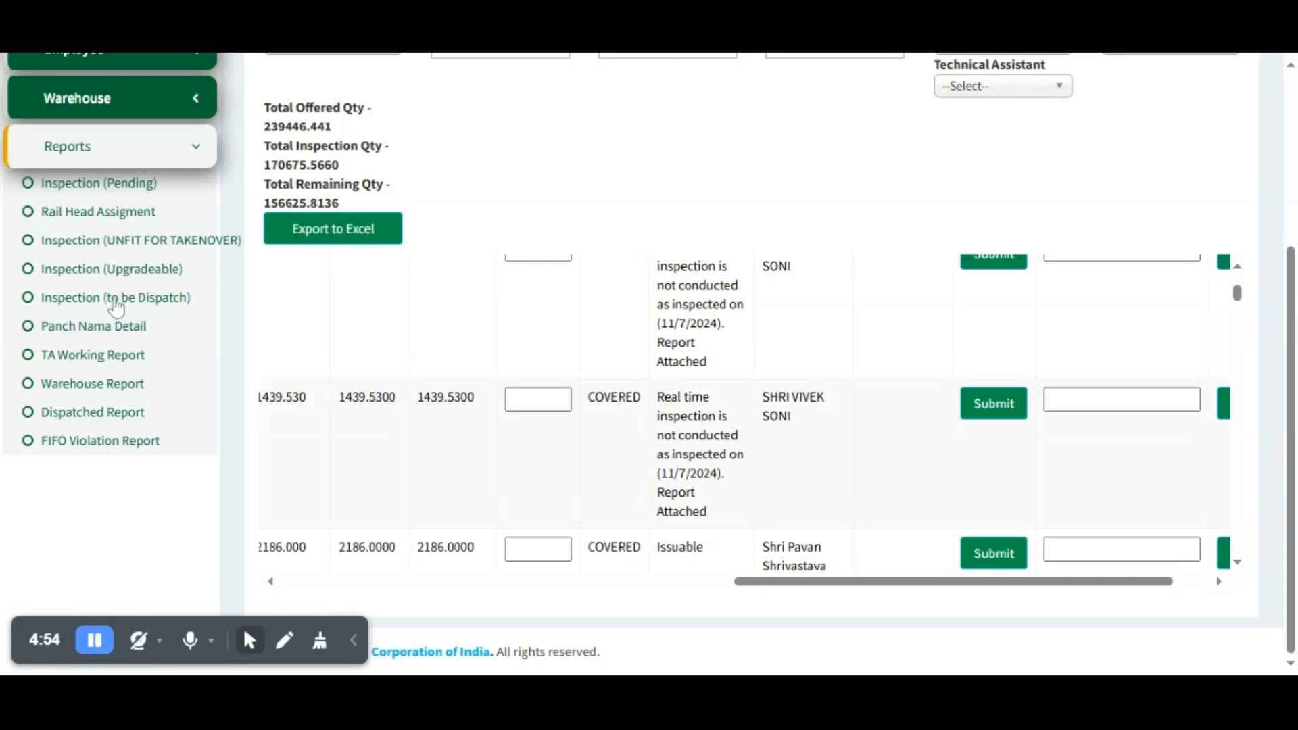
pyautogui.click(115, 301)
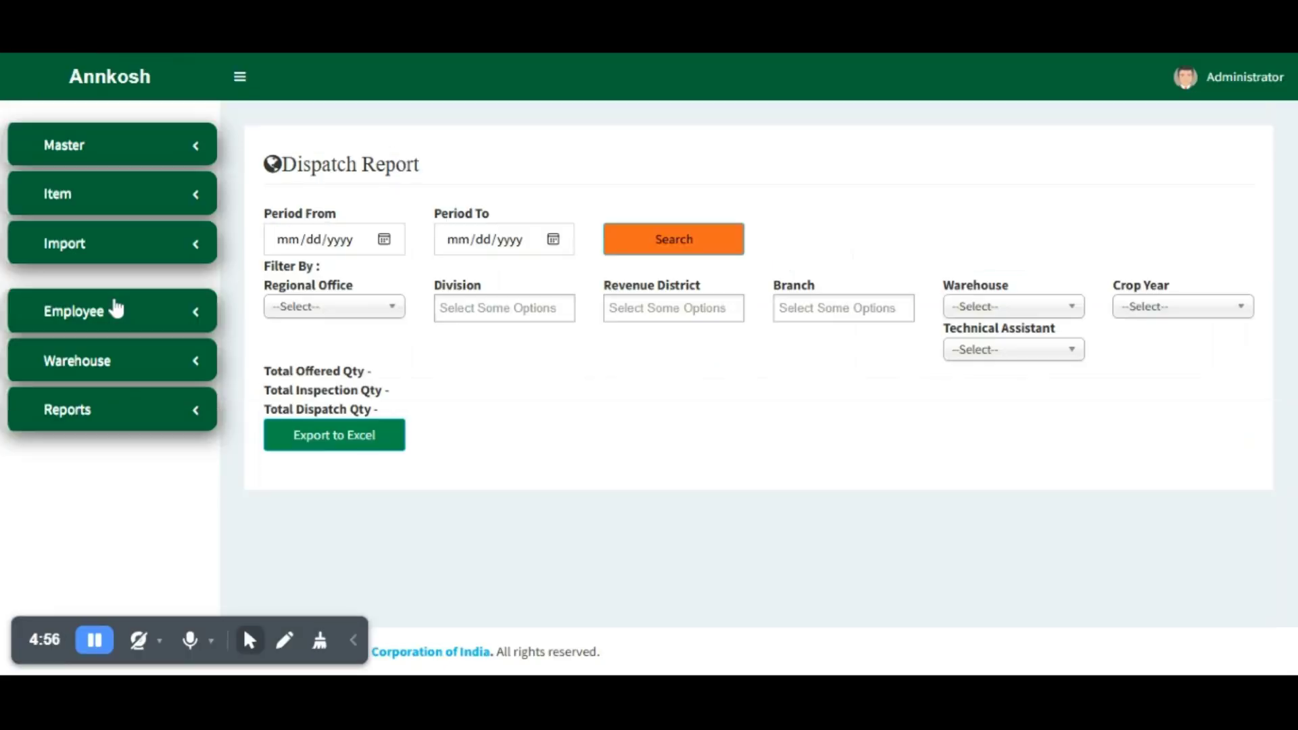
pyautogui.click(389, 251)
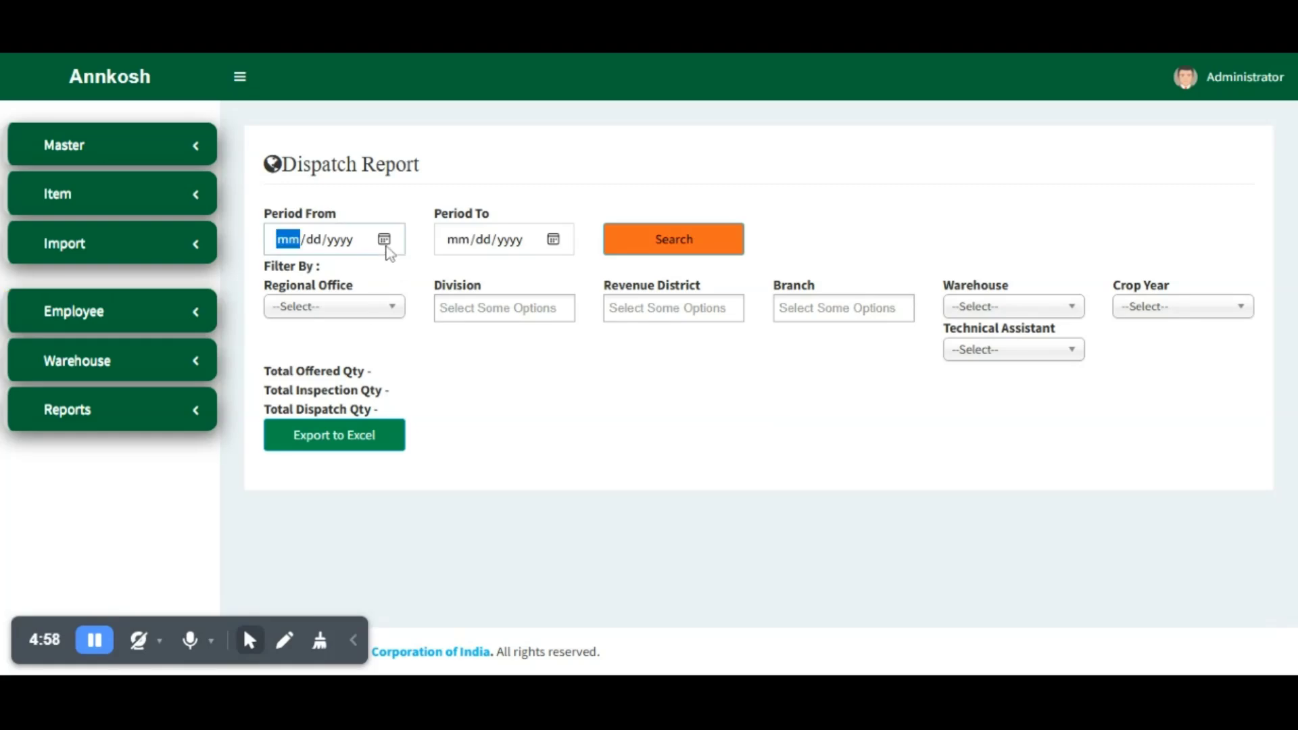
pyautogui.write('08012024')
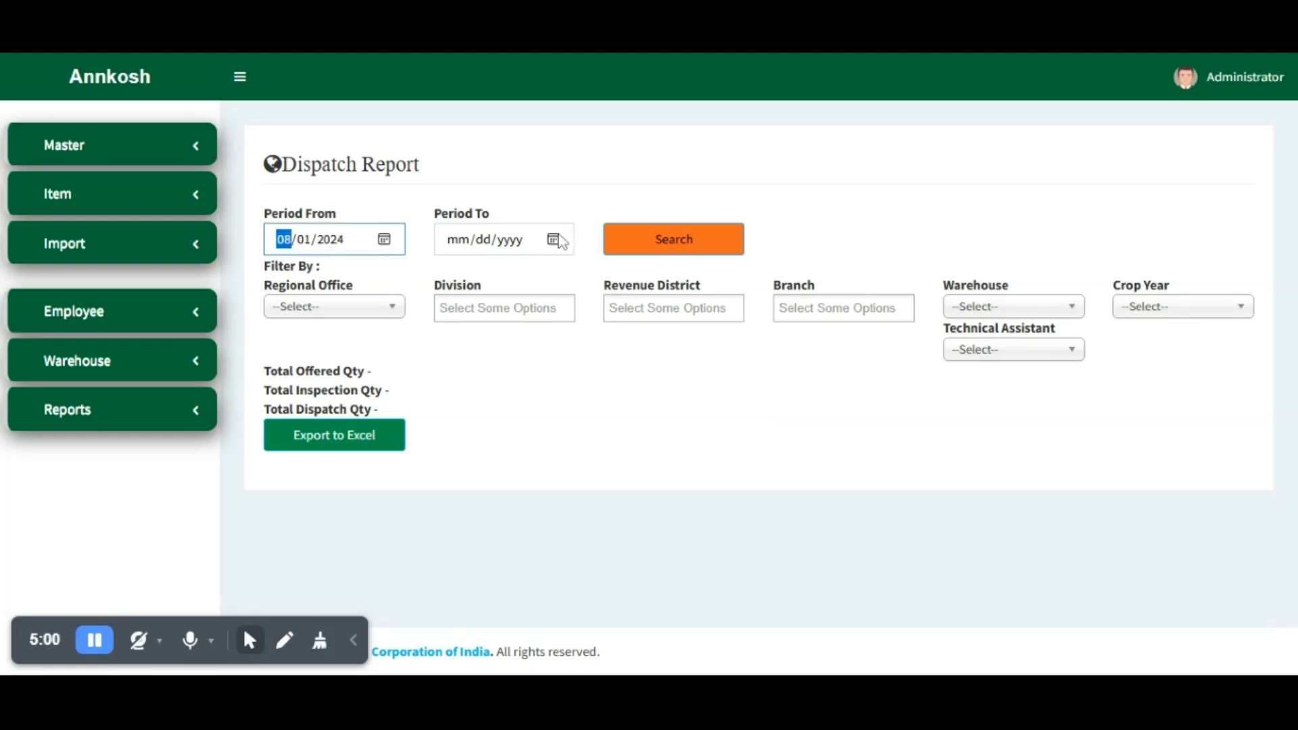
pyautogui.click(563, 251)
pyautogui.write('08082024')
pyautogui.click(666, 261)
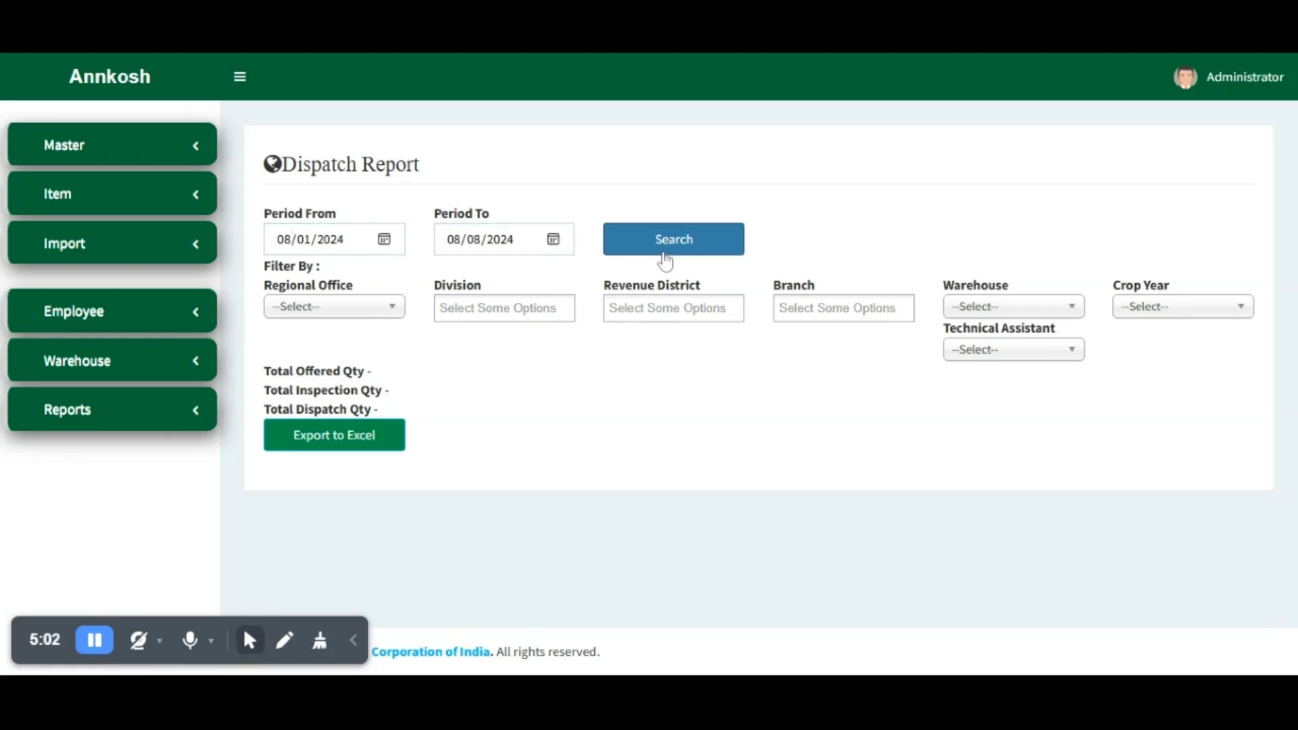
pyautogui.click(664, 261)
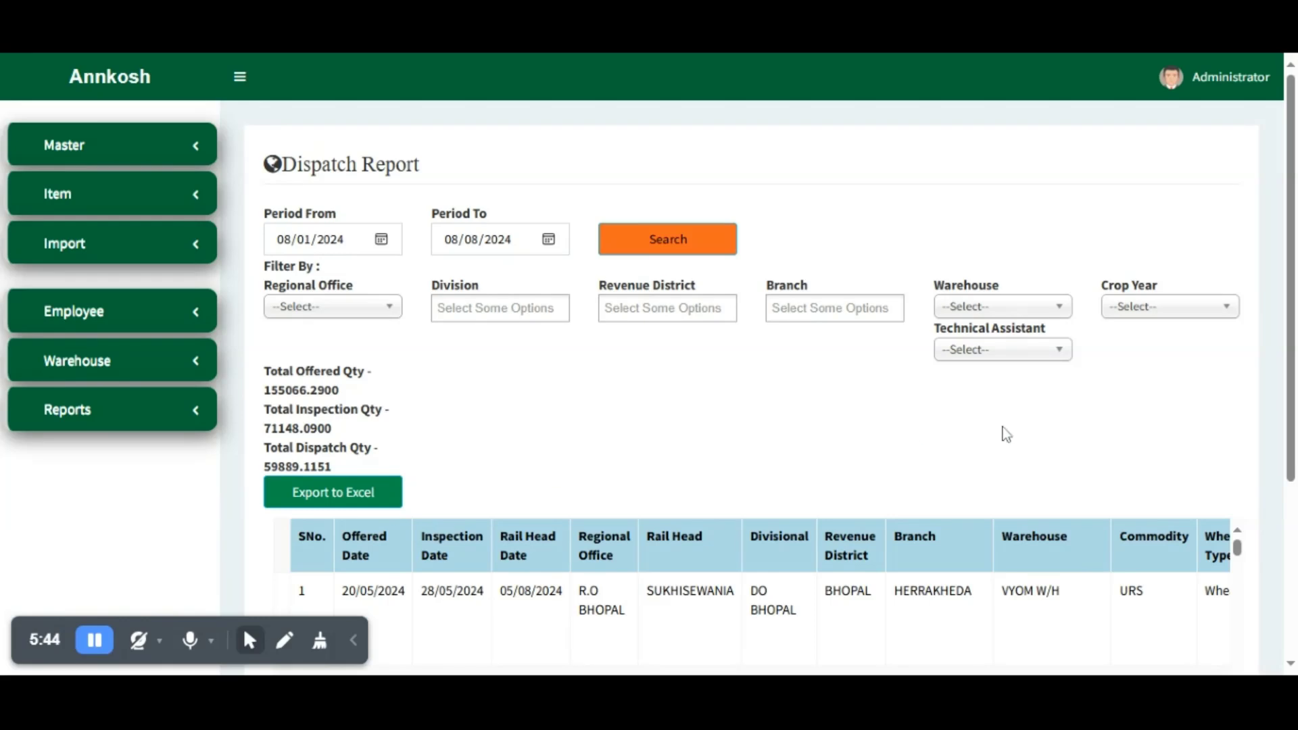
# Step: Look through the dispatch rows for their Download Acceptance, GIR and Final Dispatch status, seeking rows with both documents ready to download
pyautogui.scroll(-3, 1008, 431)
pyautogui.scroll(-1, 1016, 431)
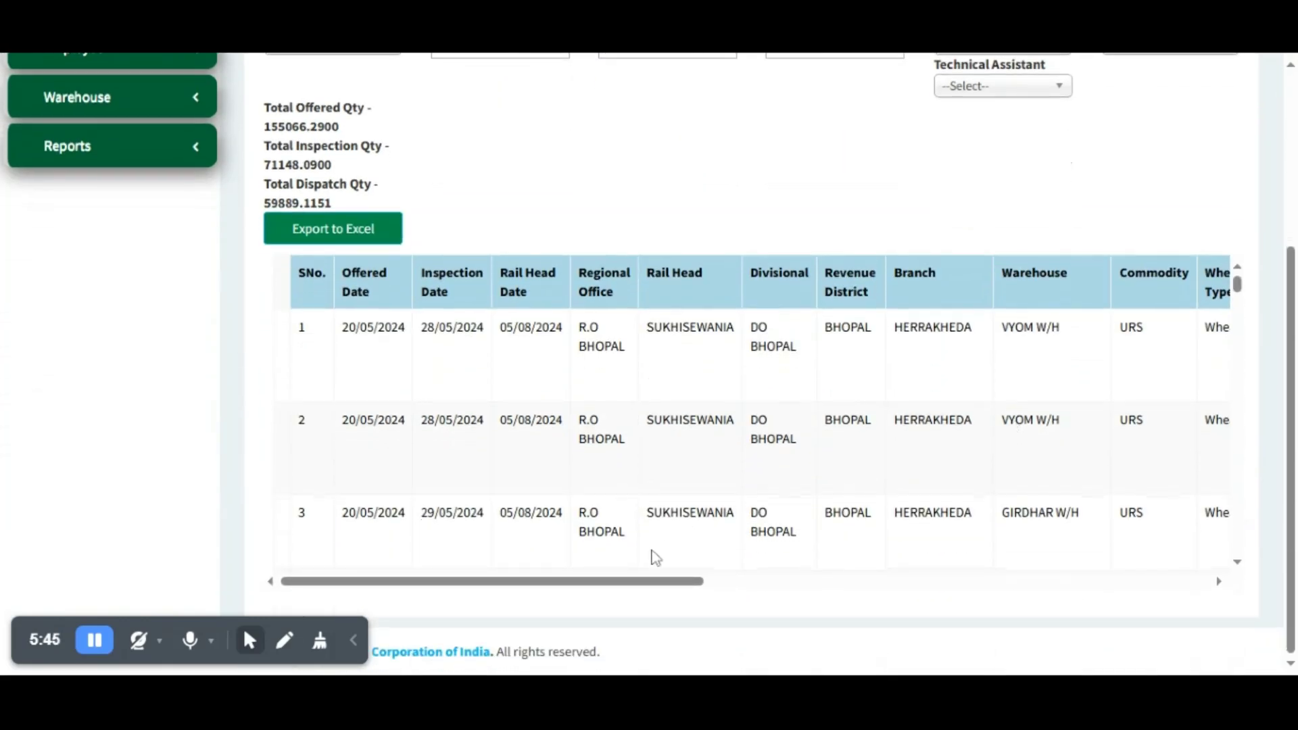
pyautogui.moveTo(629, 591); pyautogui.dragTo(1165, 556)
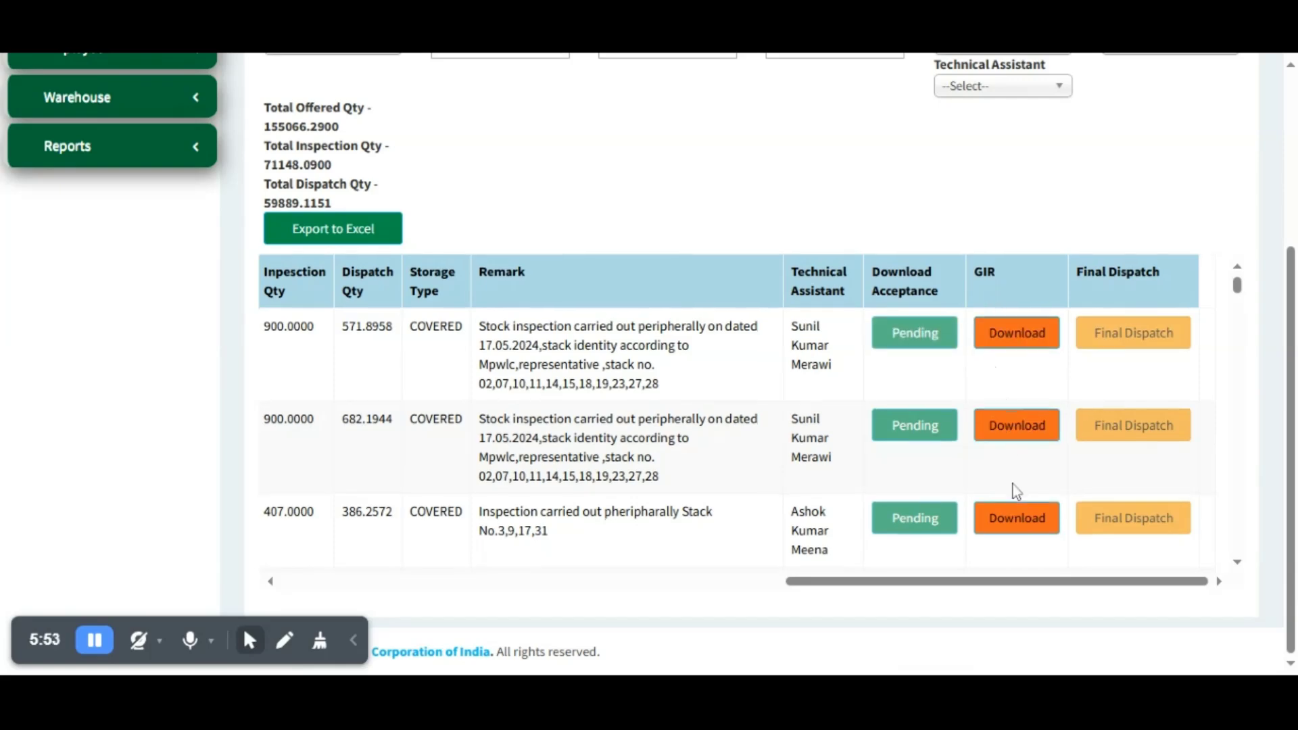
pyautogui.scroll(-3, 1013, 485)
pyautogui.scroll(-5, 1003, 502)
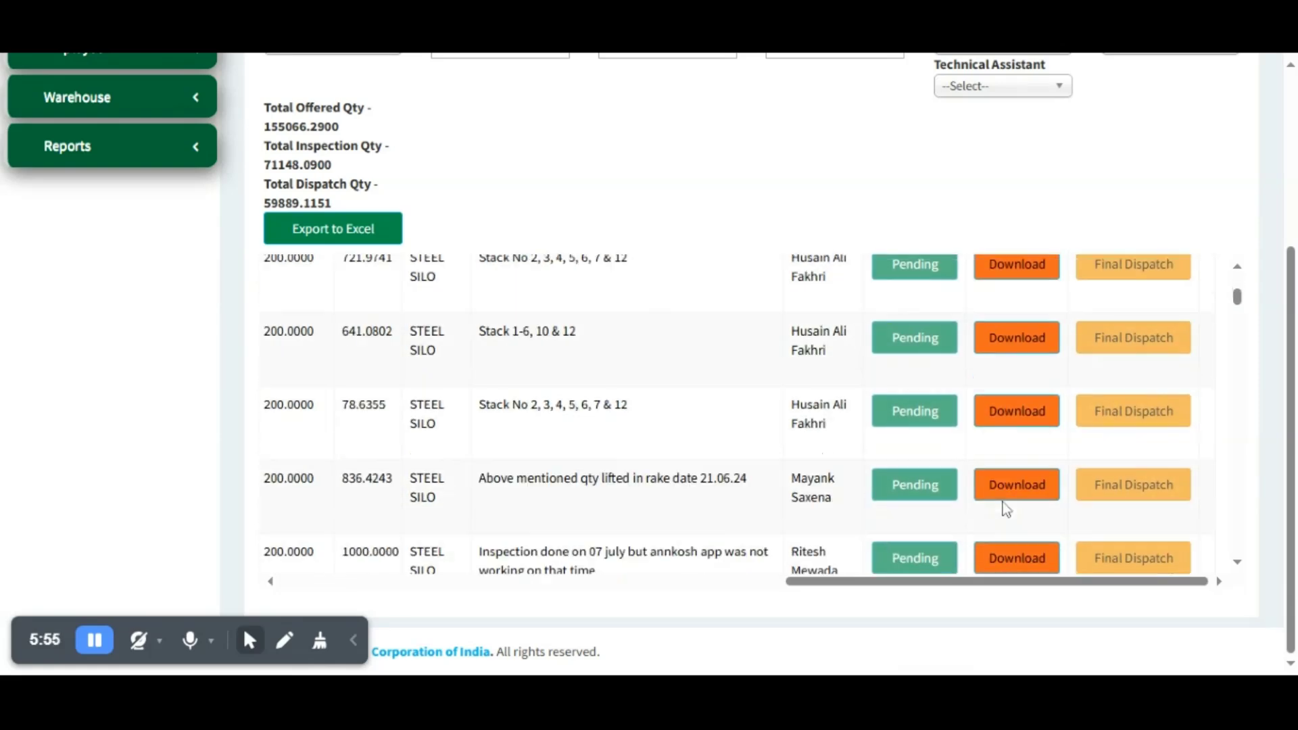
pyautogui.scroll(1, 1003, 501)
pyautogui.scroll(-7, 1002, 484)
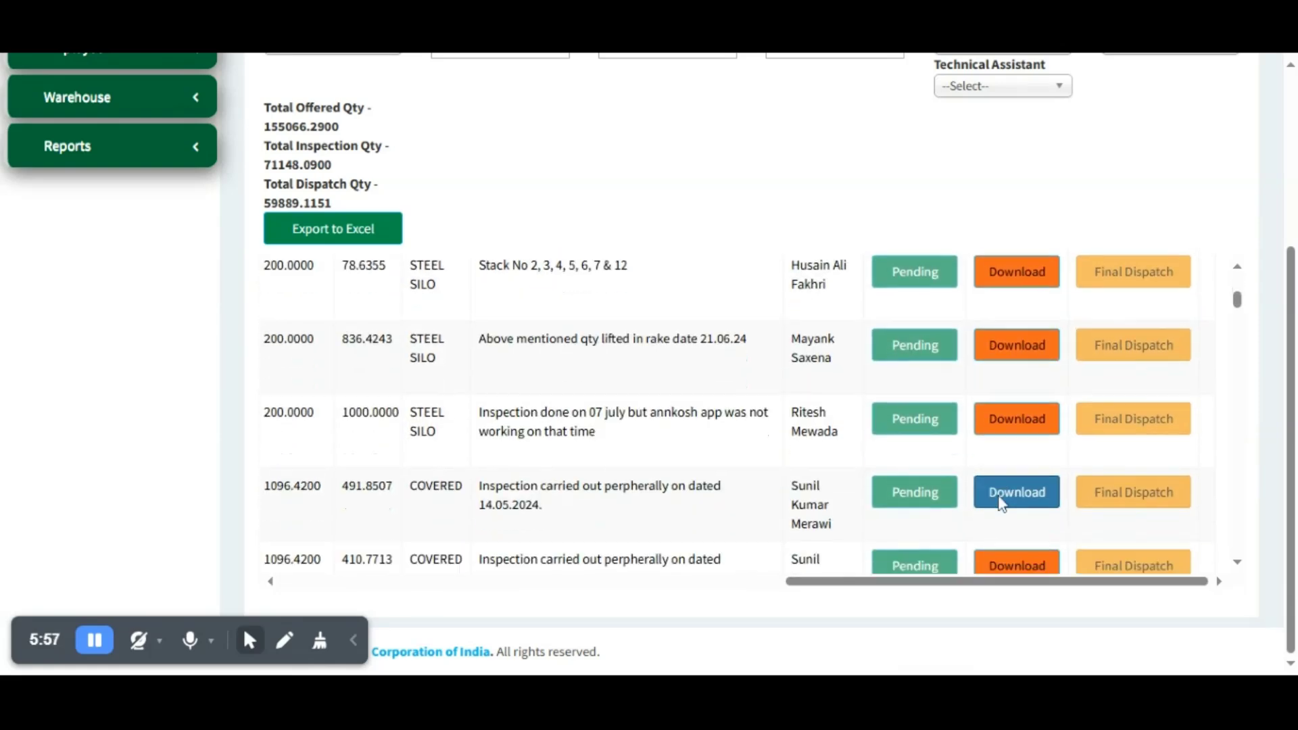
pyautogui.scroll(-3, 1001, 503)
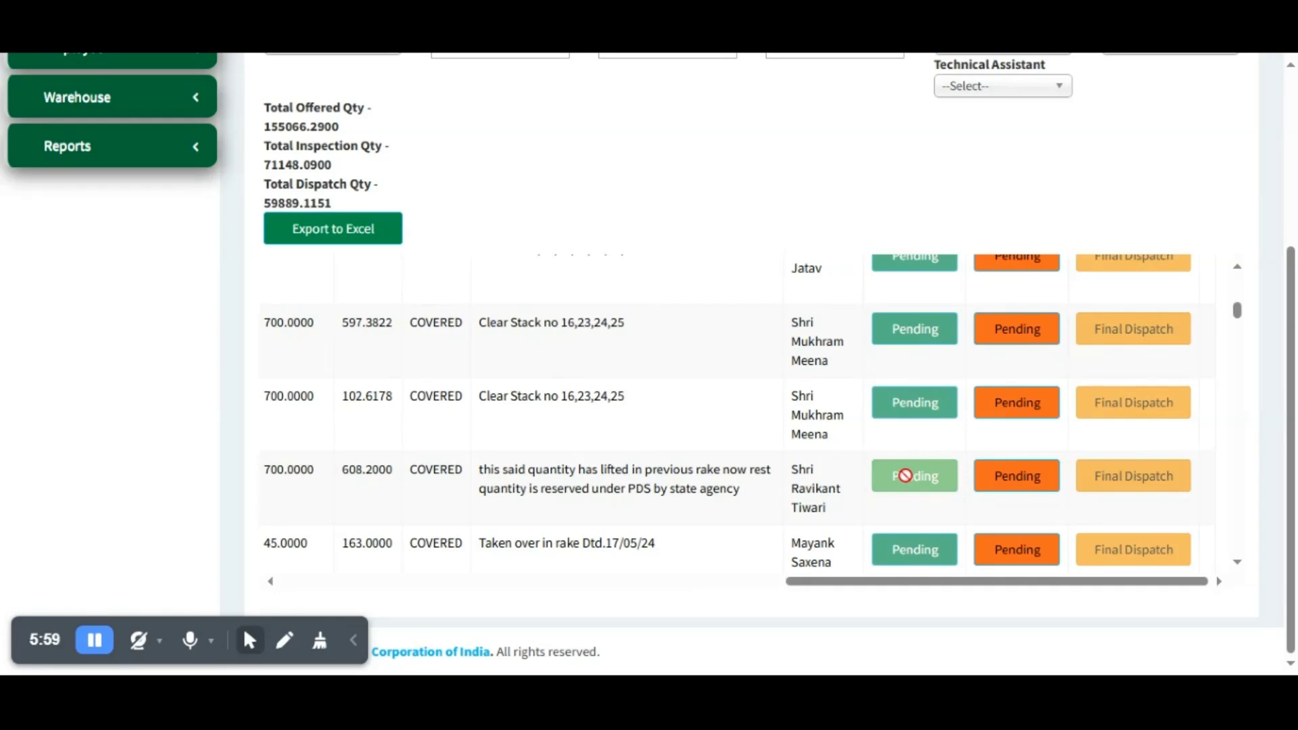
pyautogui.scroll(-6, 906, 488)
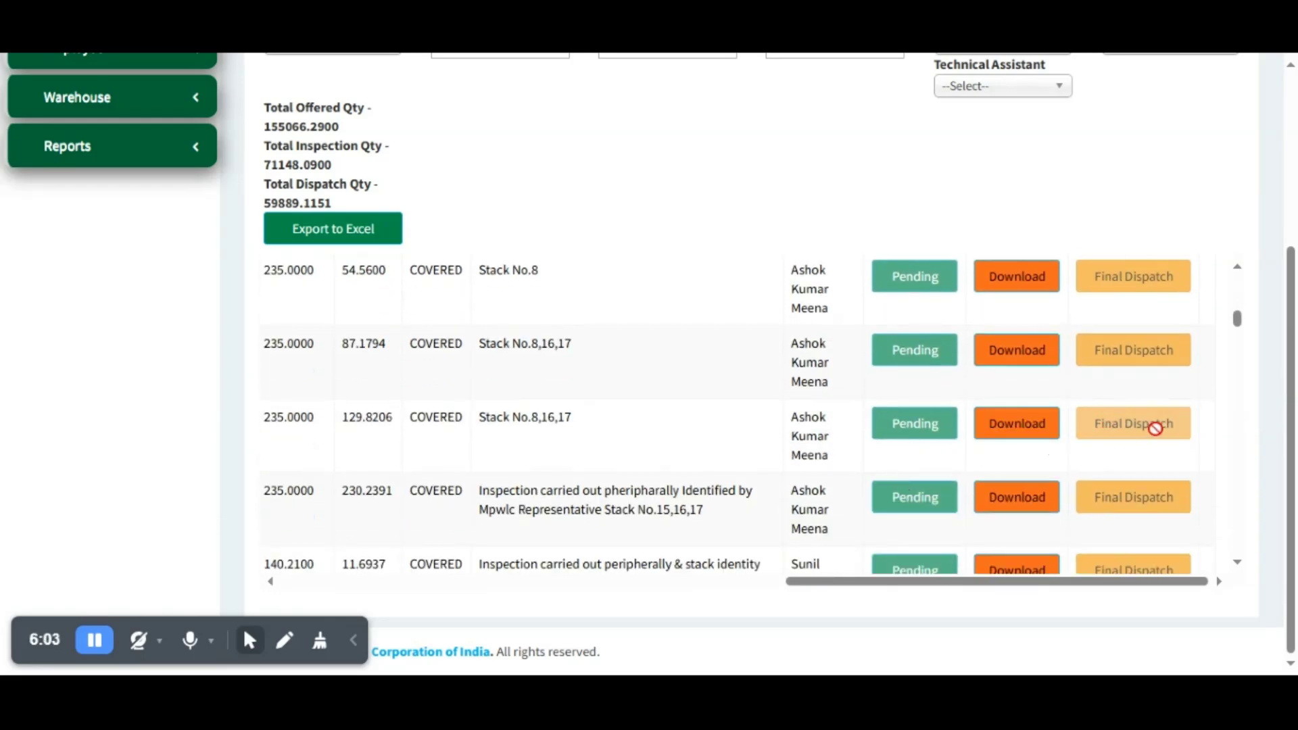
pyautogui.scroll(-4, 1154, 429)
pyautogui.scroll(-10, 1155, 434)
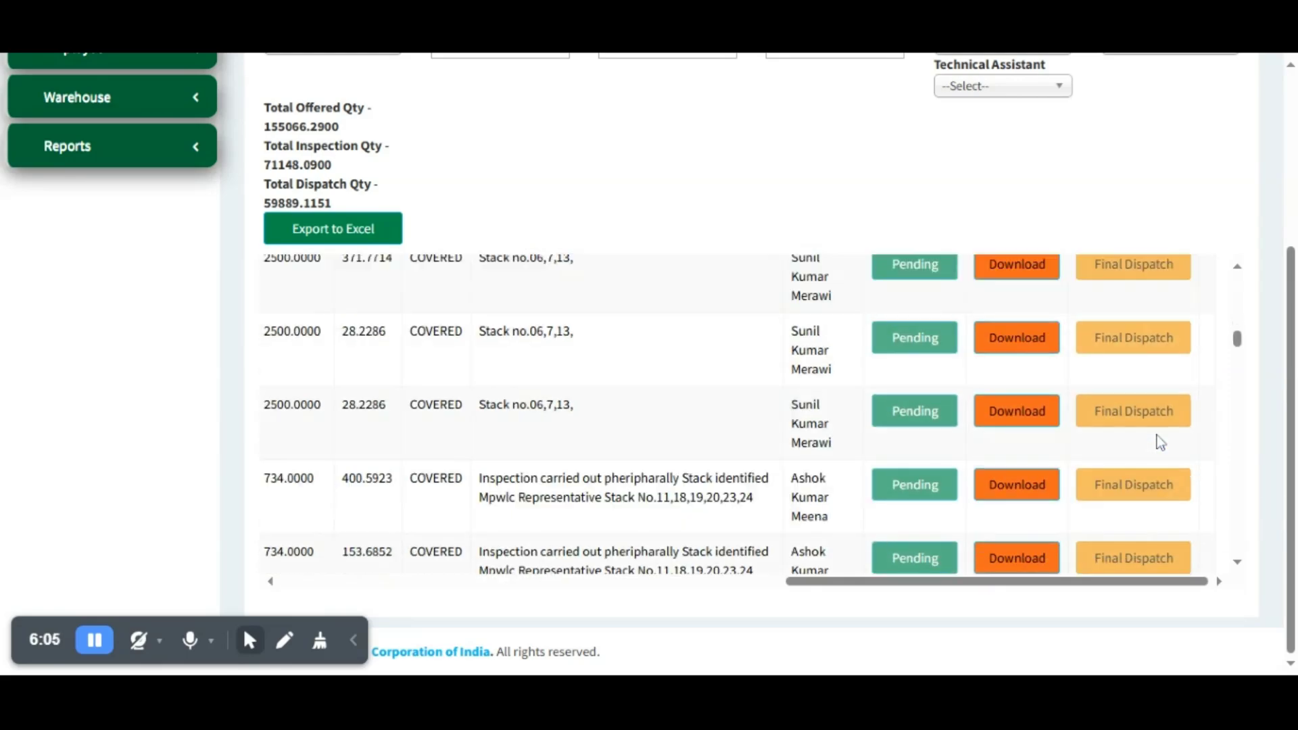
pyautogui.scroll(-10, 1157, 435)
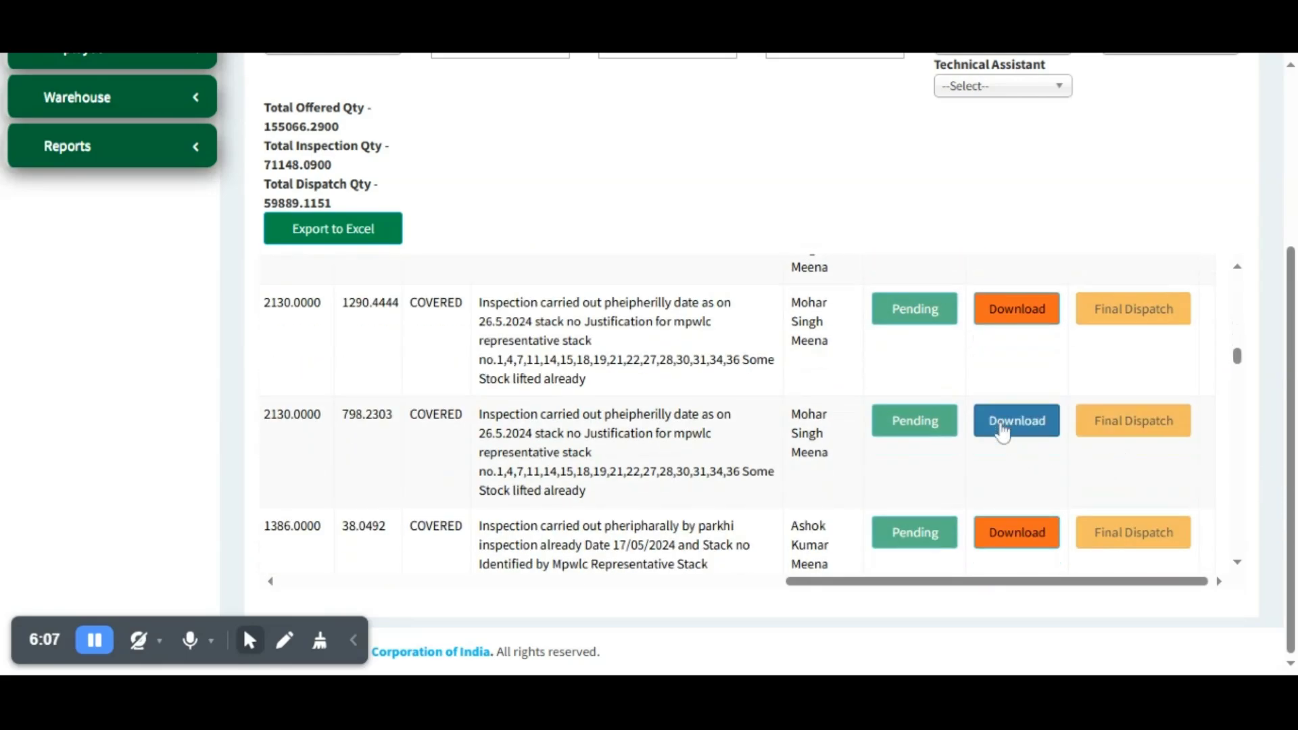
pyautogui.scroll(-10, 1005, 479)
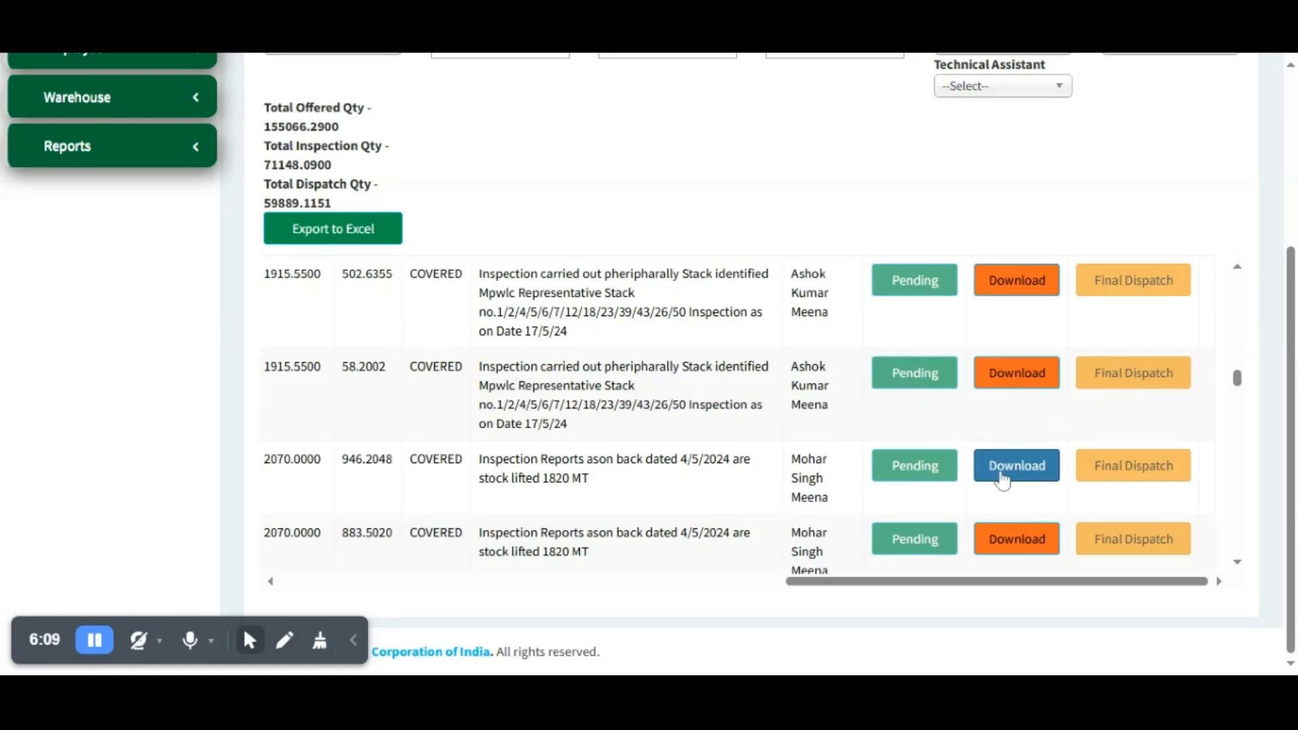
pyautogui.scroll(-7, 1001, 473)
pyautogui.scroll(3, 987, 447)
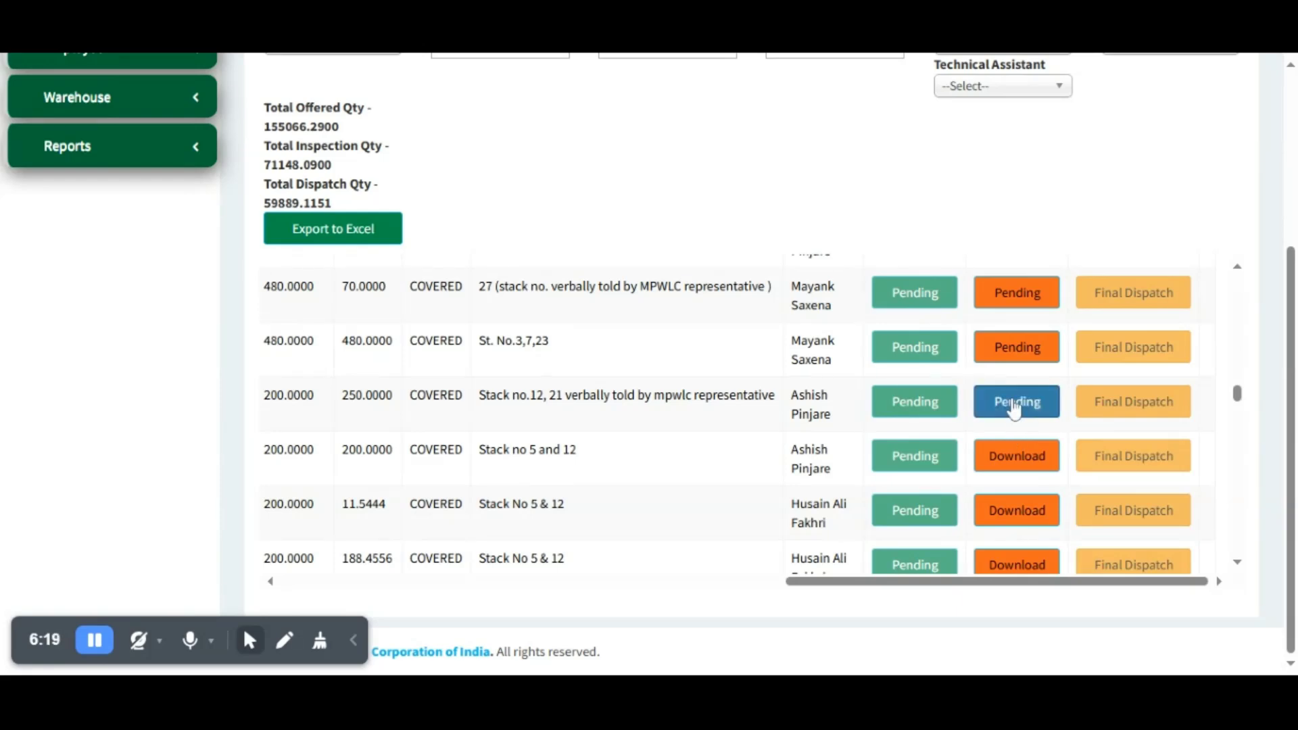
pyautogui.scroll(-10, 1009, 467)
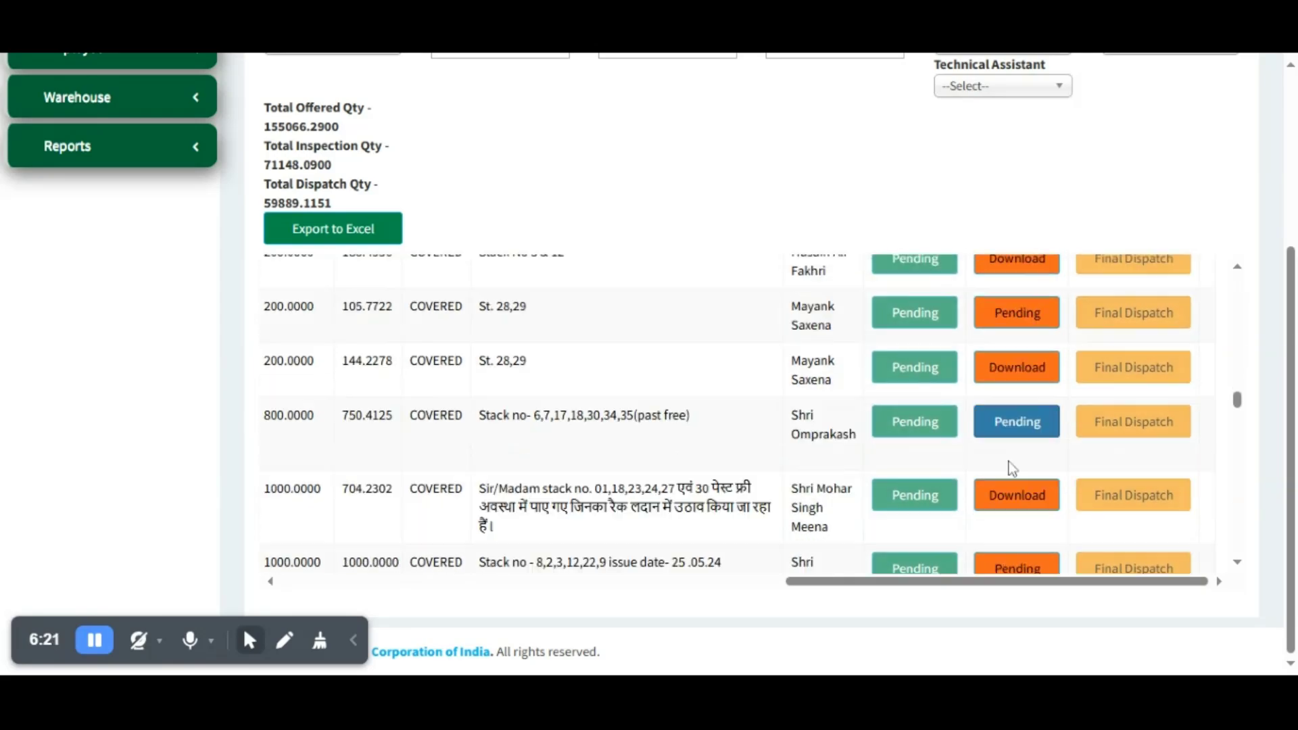
pyautogui.scroll(-10, 908, 493)
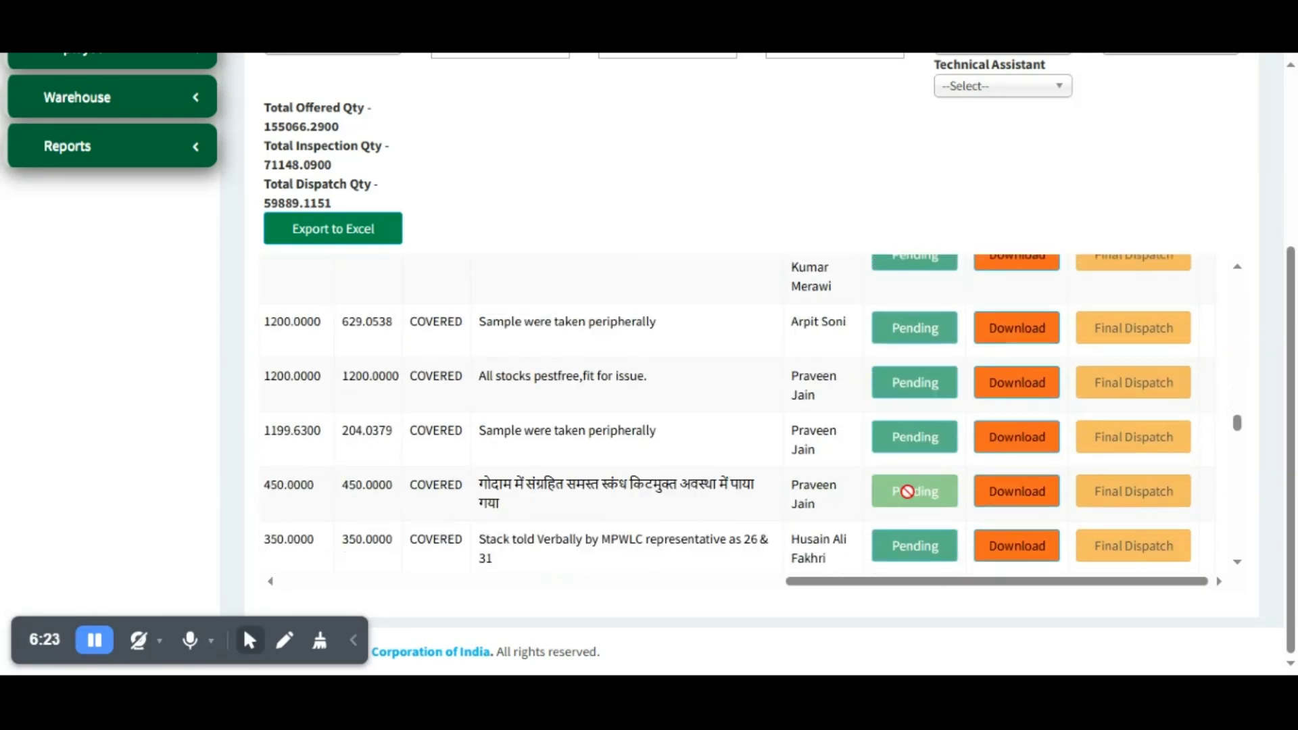
pyautogui.scroll(-10, 905, 491)
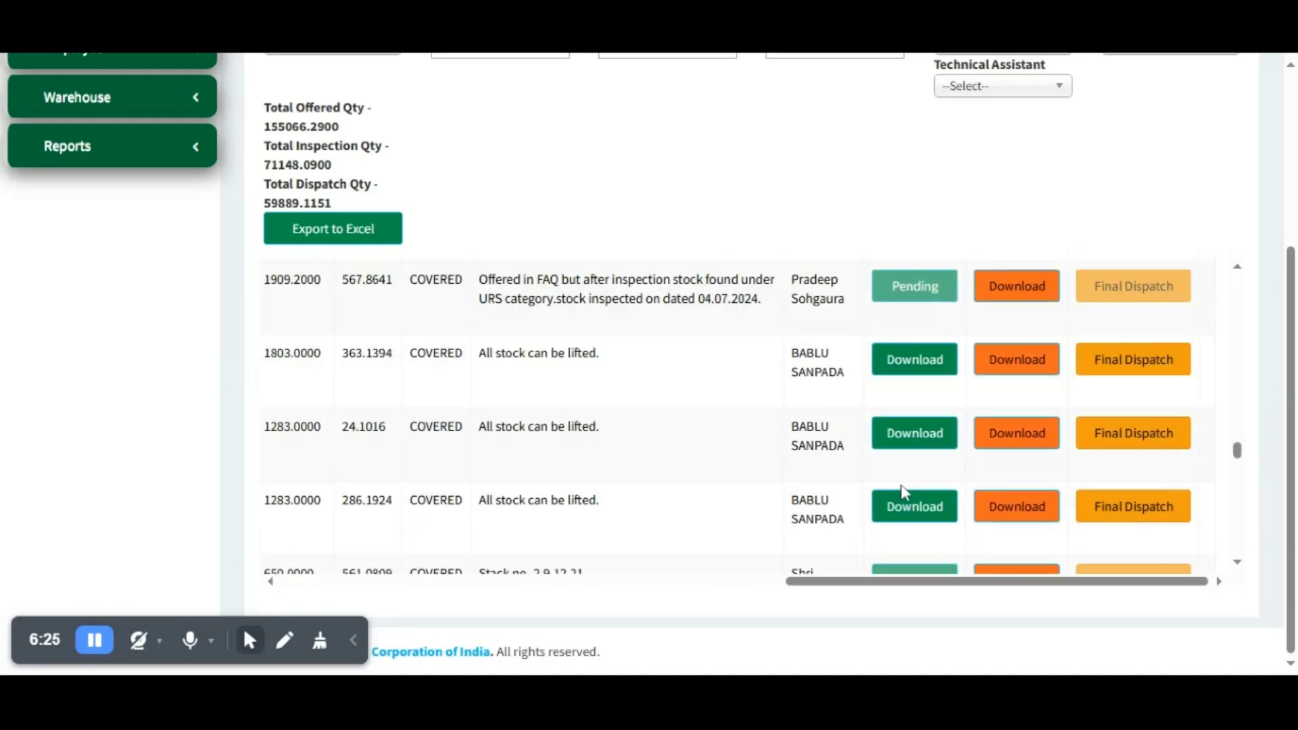
pyautogui.scroll(3, 916, 336)
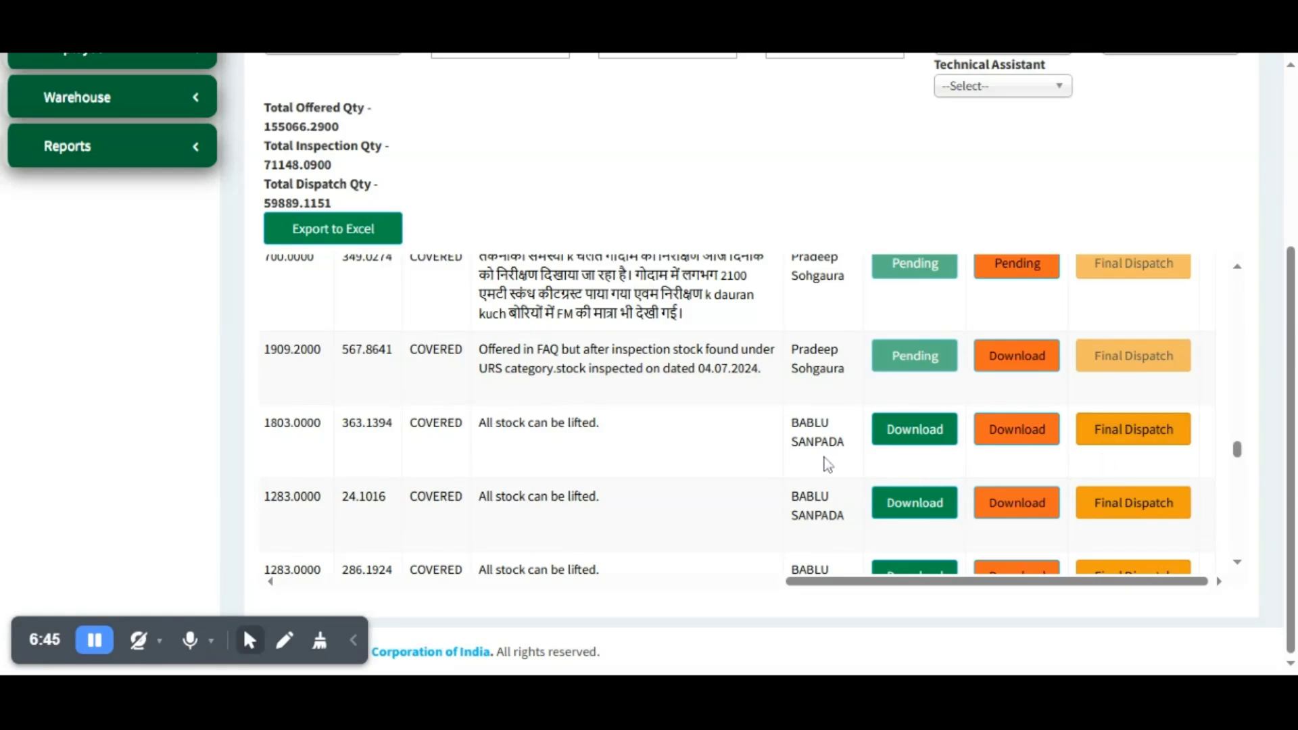
# Step: Open the Dispatched Report and search it for the period from 08/01/2024 to 08/07/2024
pyautogui.click(151, 161)
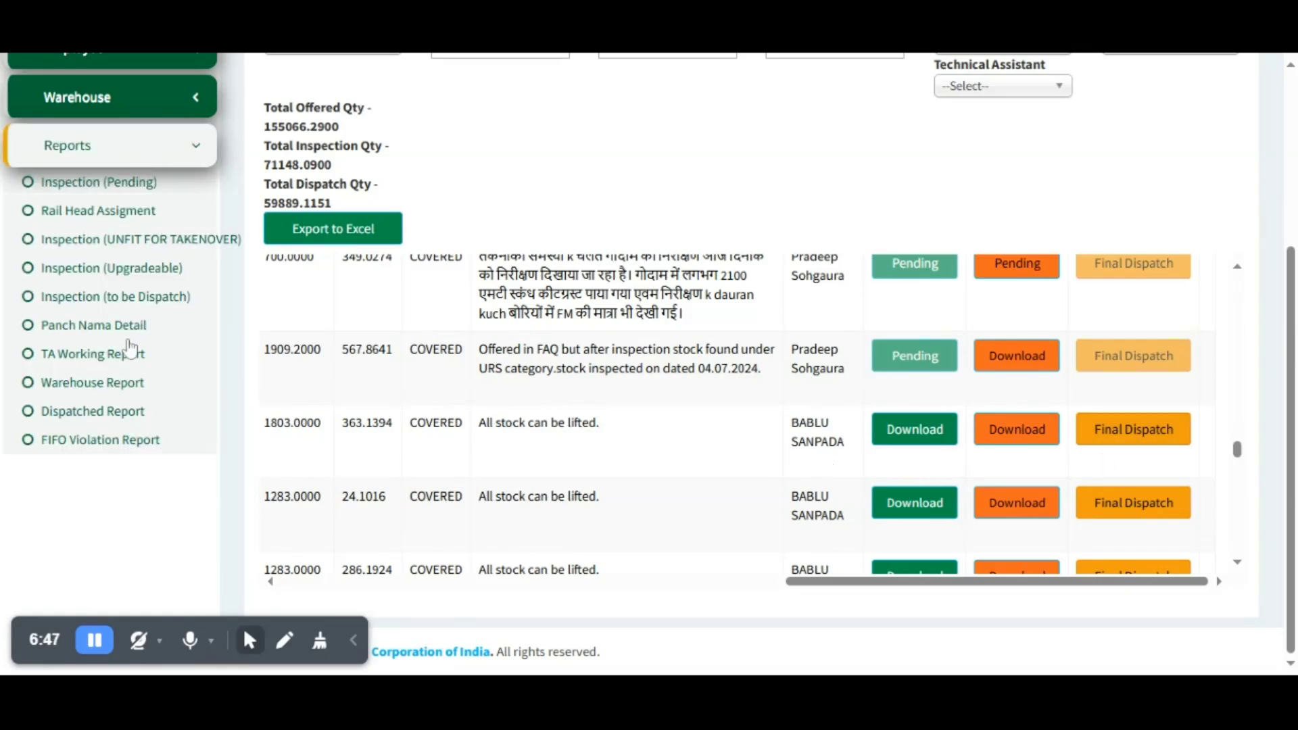
pyautogui.click(95, 414)
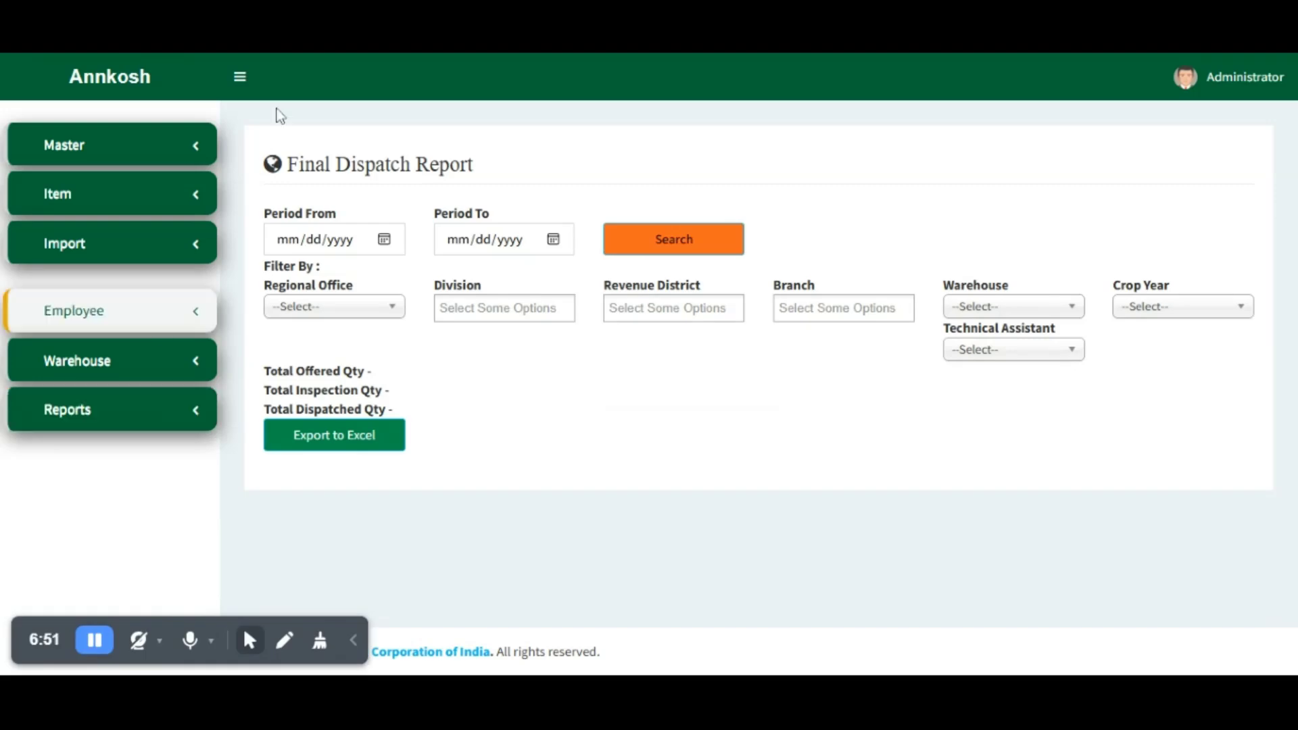
pyautogui.click(346, 238)
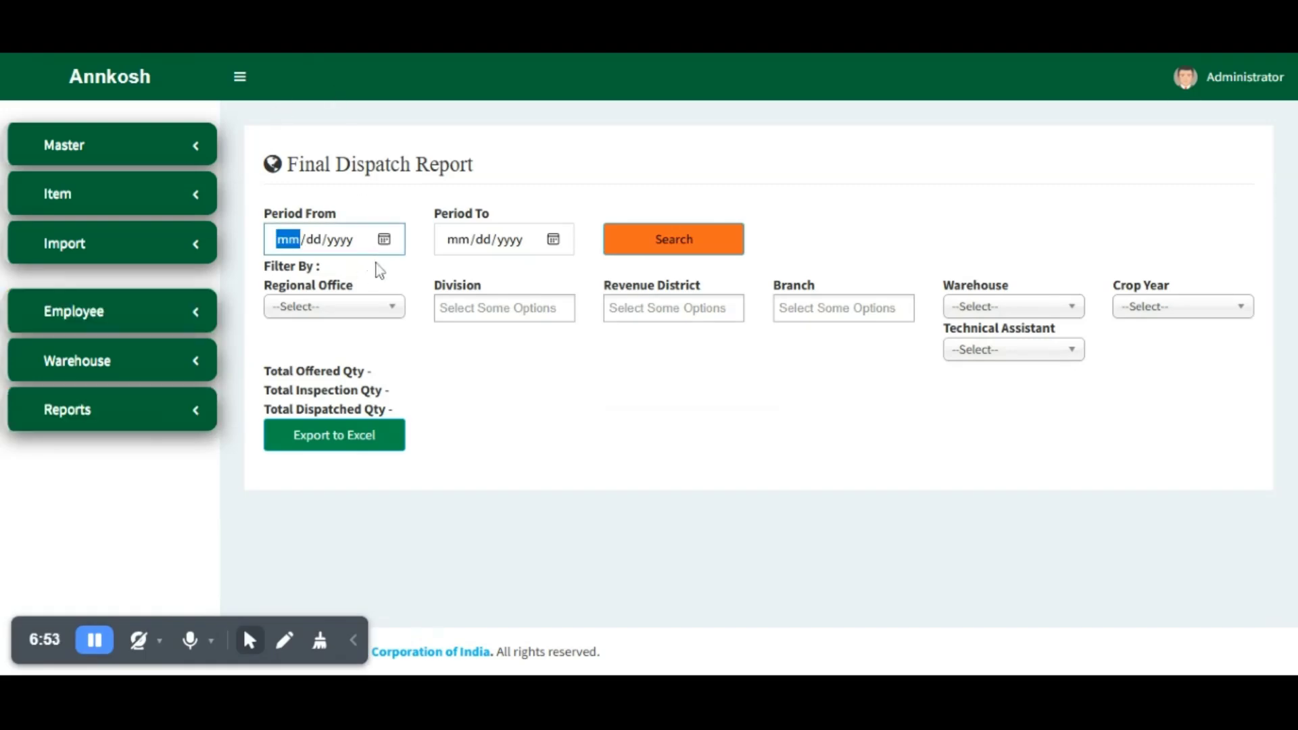
pyautogui.write('08012024')
pyautogui.click(556, 250)
pyautogui.write('08072024')
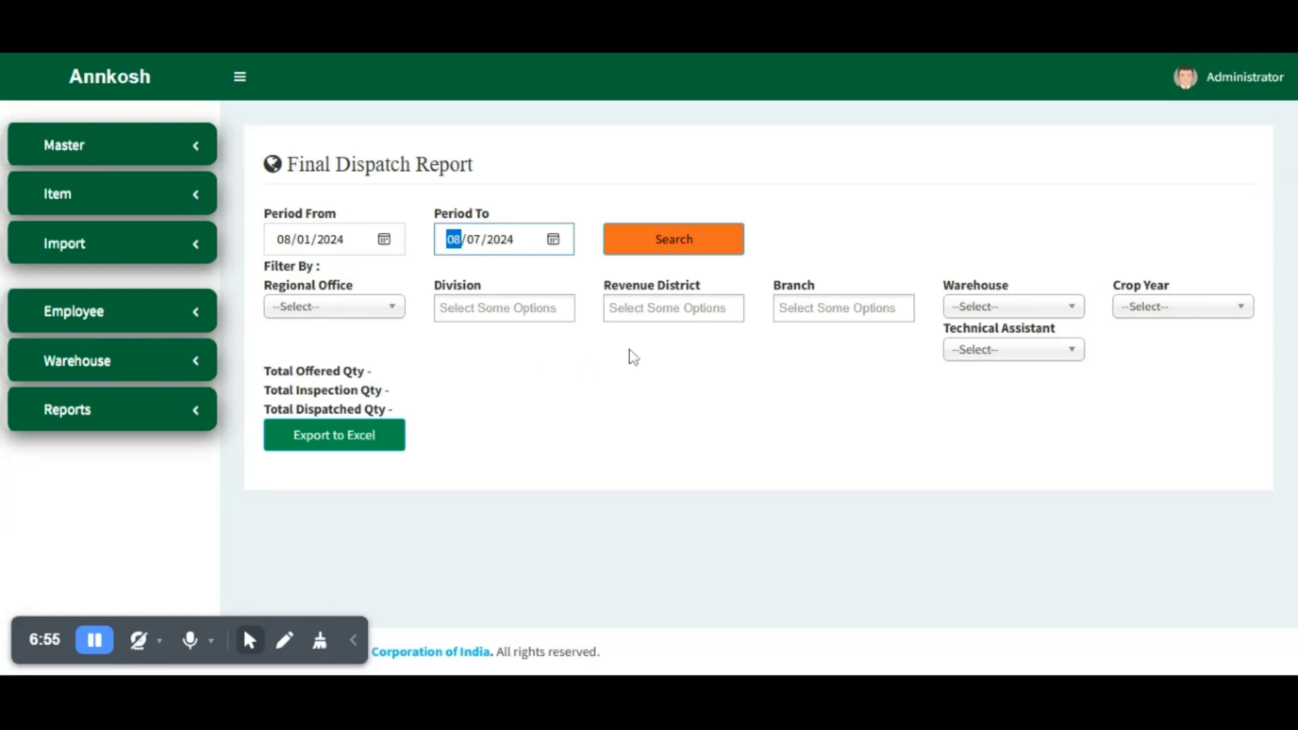
pyautogui.click(688, 243)
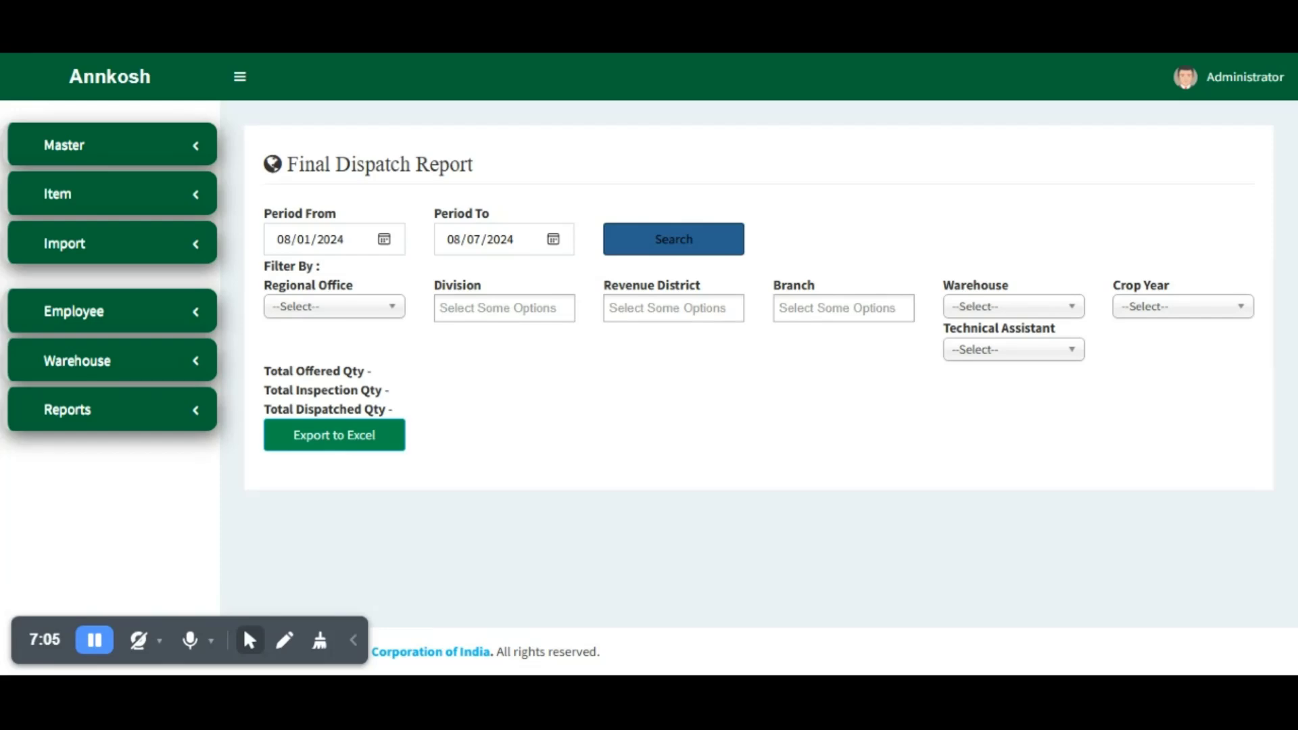
pyautogui.click(94, 639)
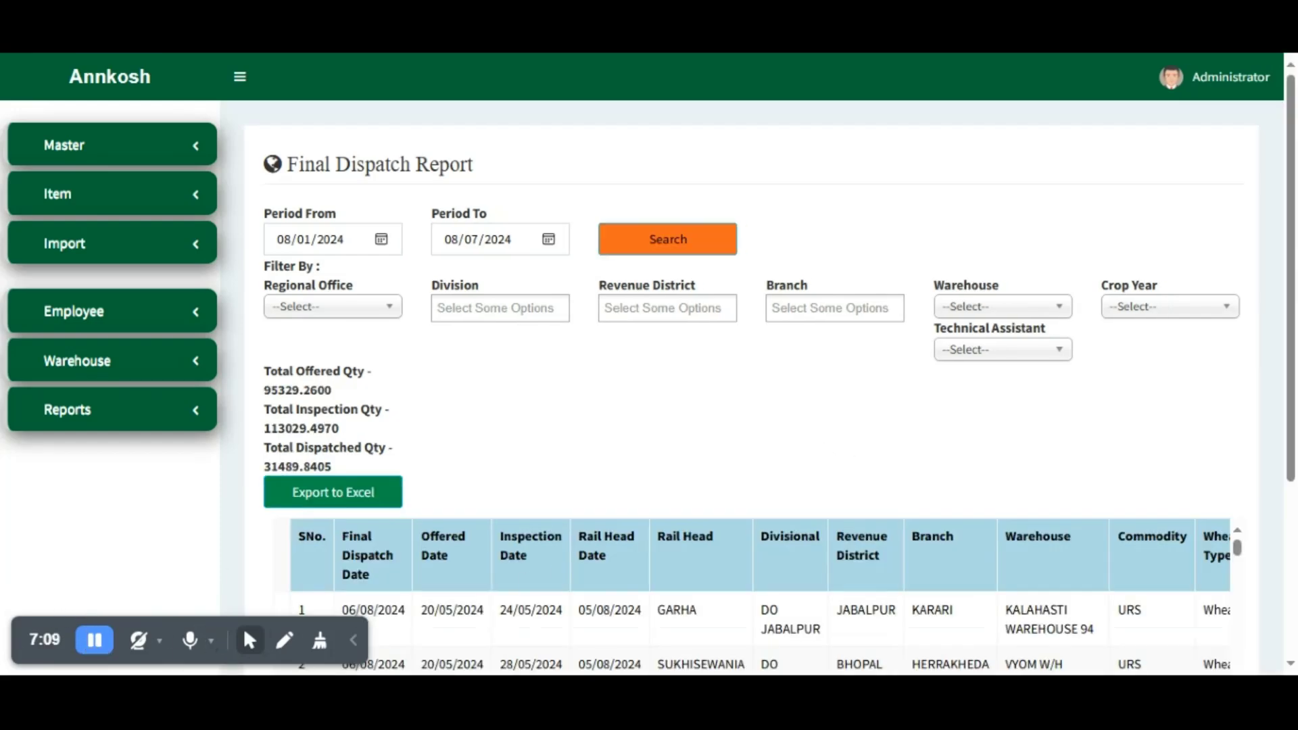
# Step: Review the offered, inspection and dispatched quantities of the warehouses listed in the Final Dispatch Report, focusing on the first VYOM W/H row
pyautogui.scroll(-5, 676, 405)
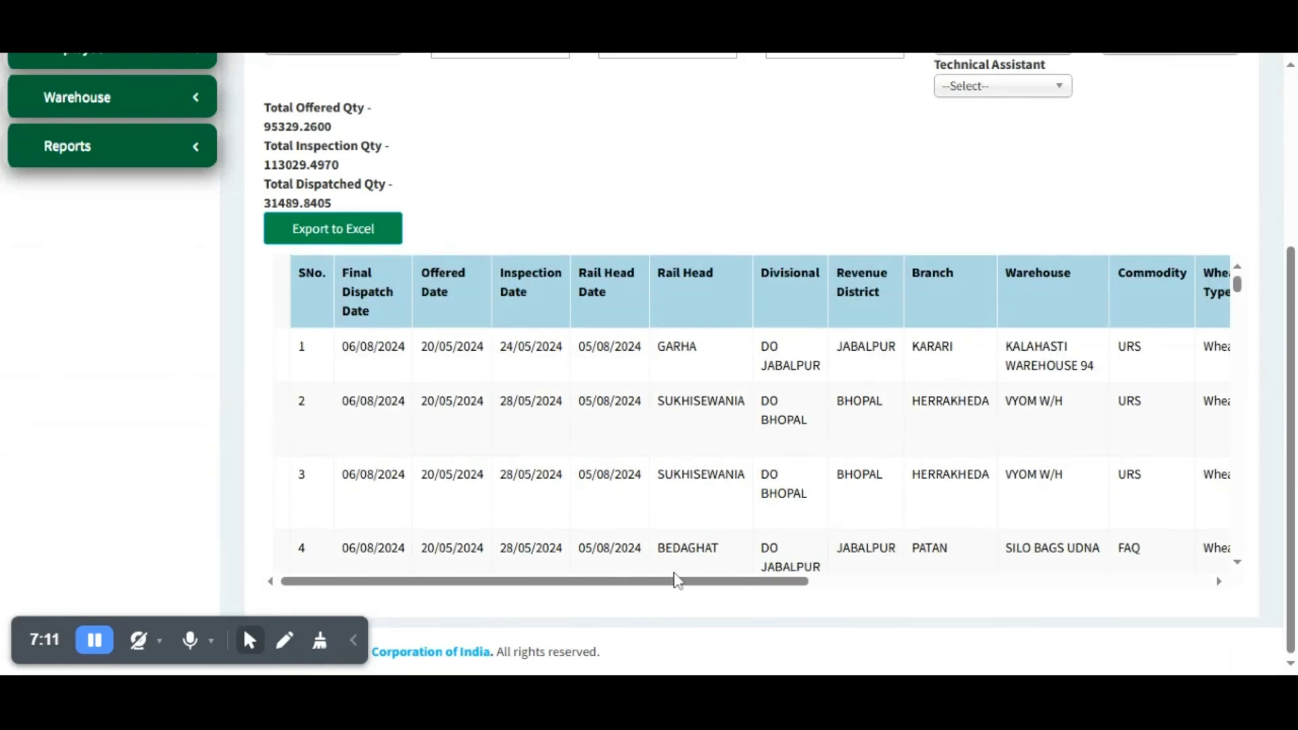
pyautogui.moveTo(675, 580); pyautogui.dragTo(1159, 586)
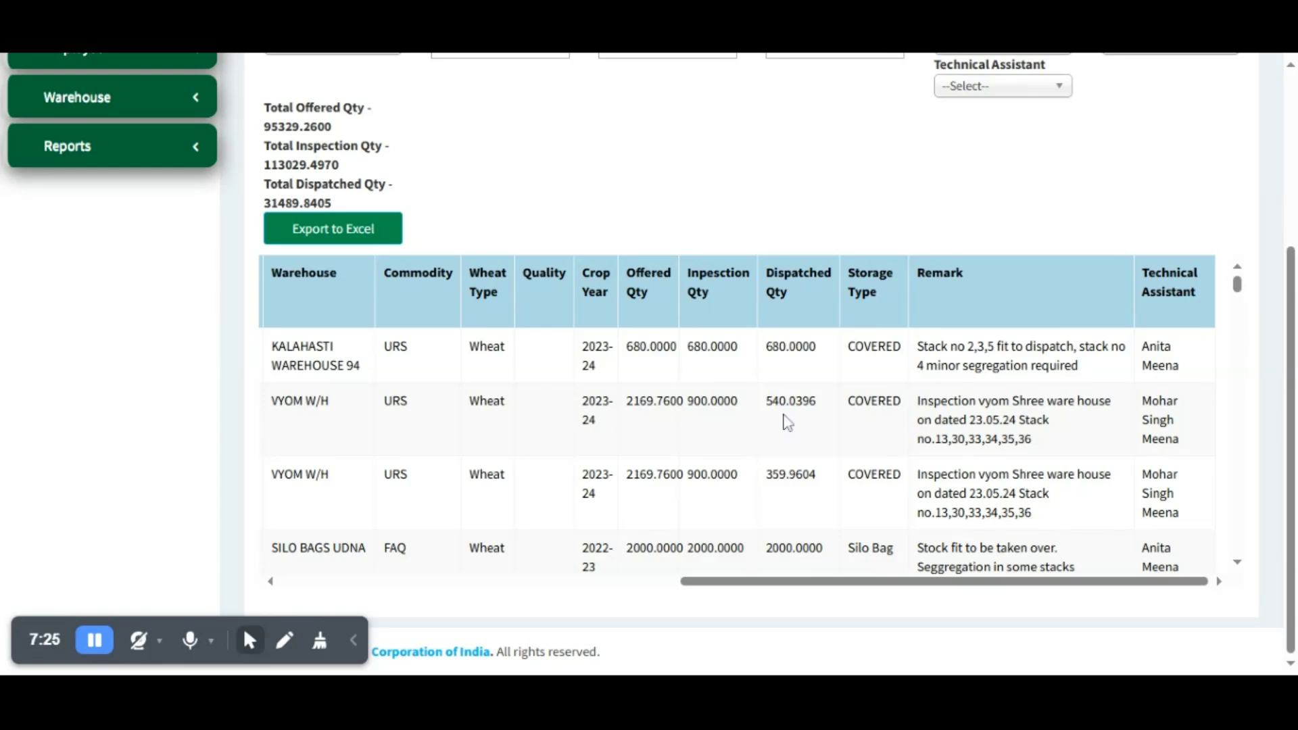
pyautogui.moveTo(820, 406); pyautogui.dragTo(766, 407)
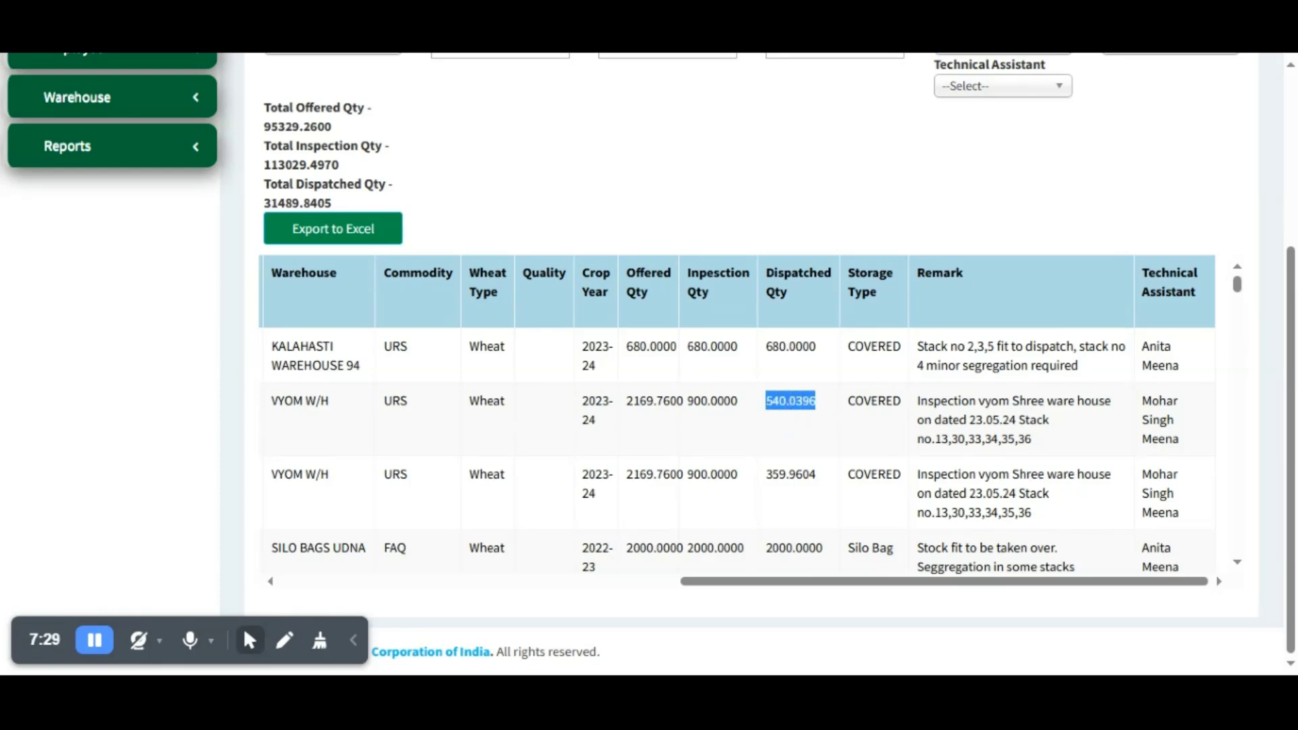
pyautogui.click(967, 223)
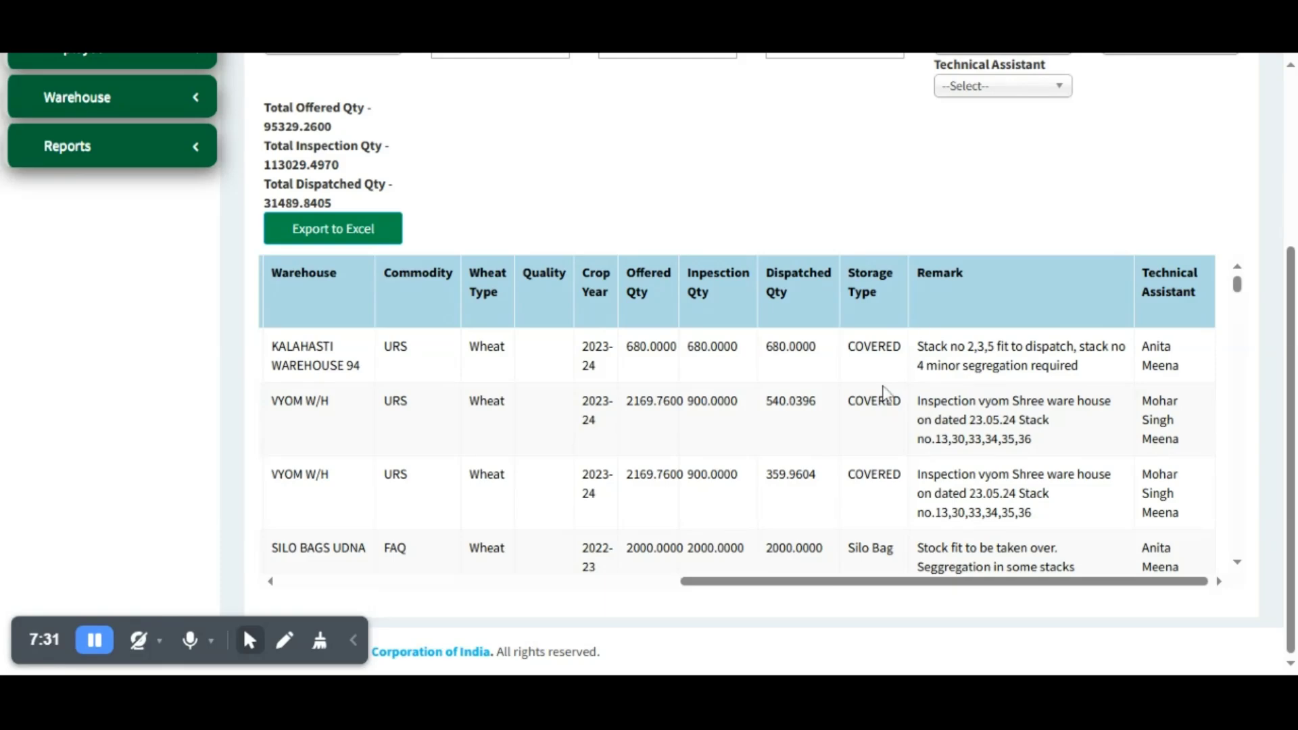
pyautogui.scroll(5, 883, 392)
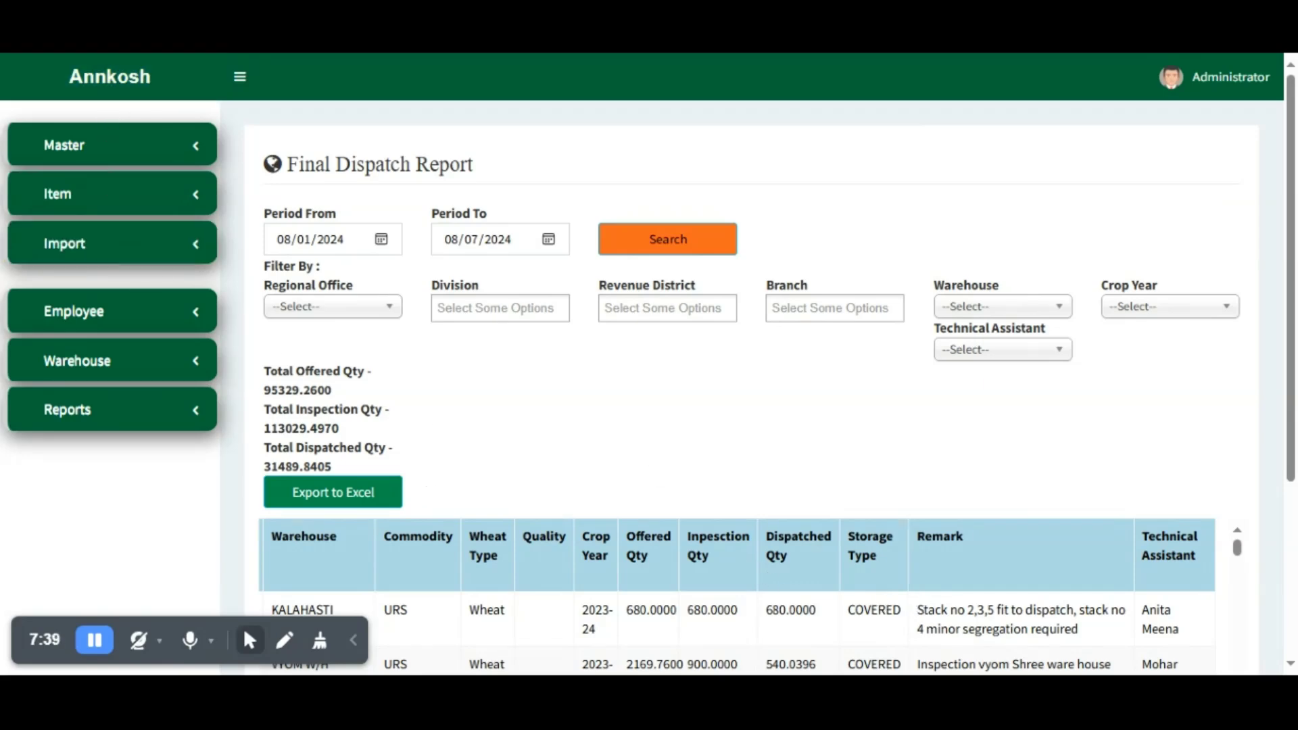
# Step: Return to the Dashboard and load its data
pyautogui.click(90, 80)
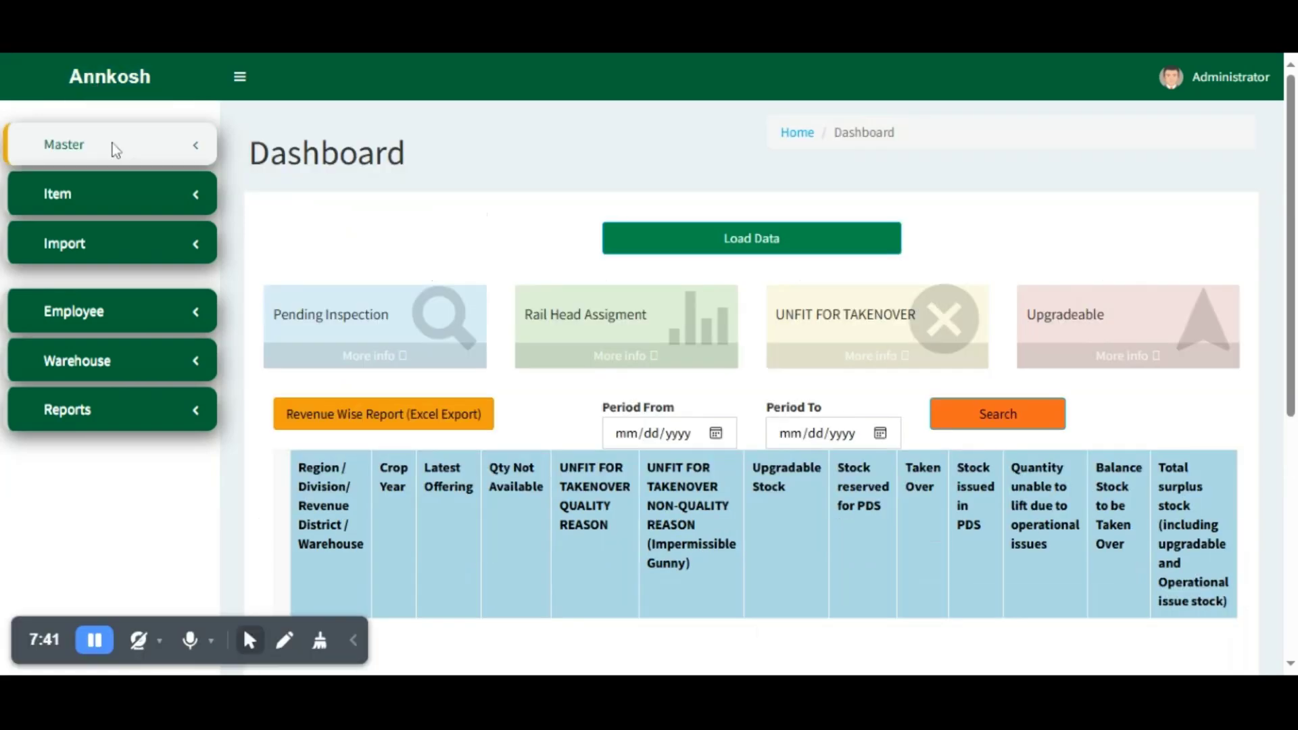
pyautogui.scroll(-3, 1028, 419)
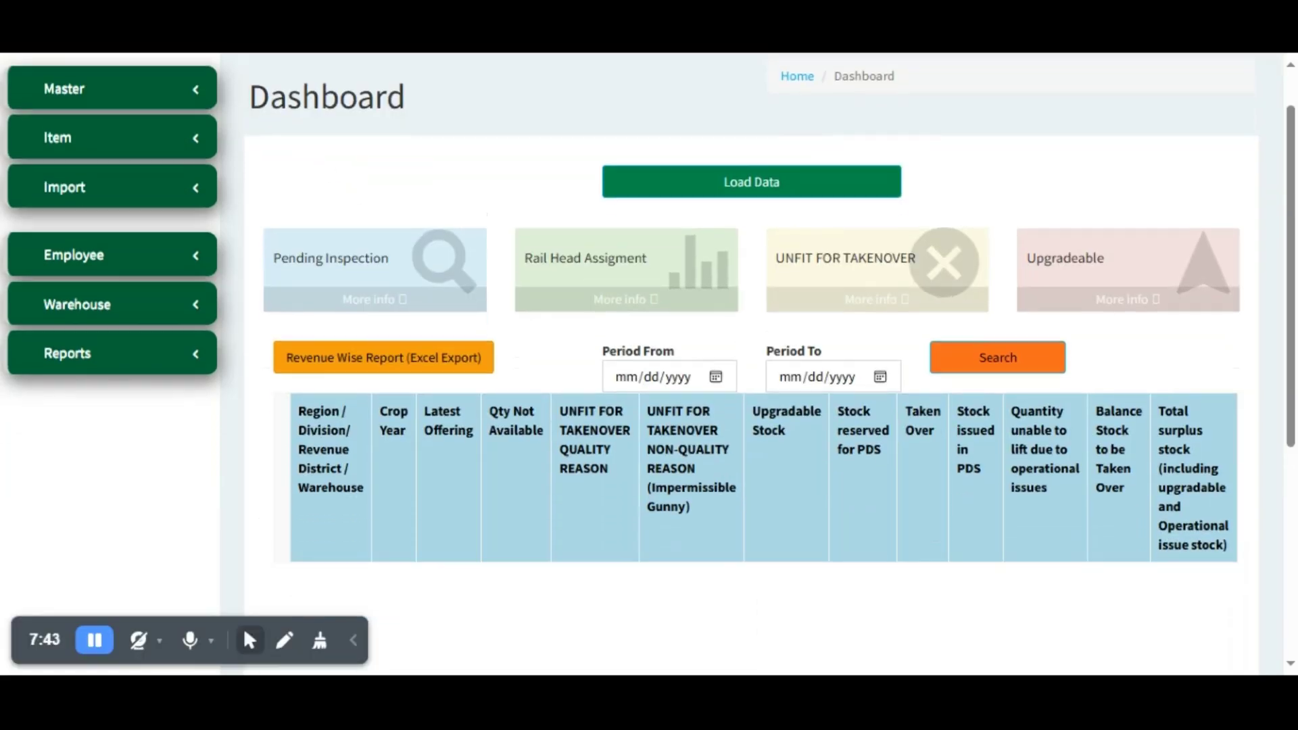
pyautogui.scroll(3, 1035, 521)
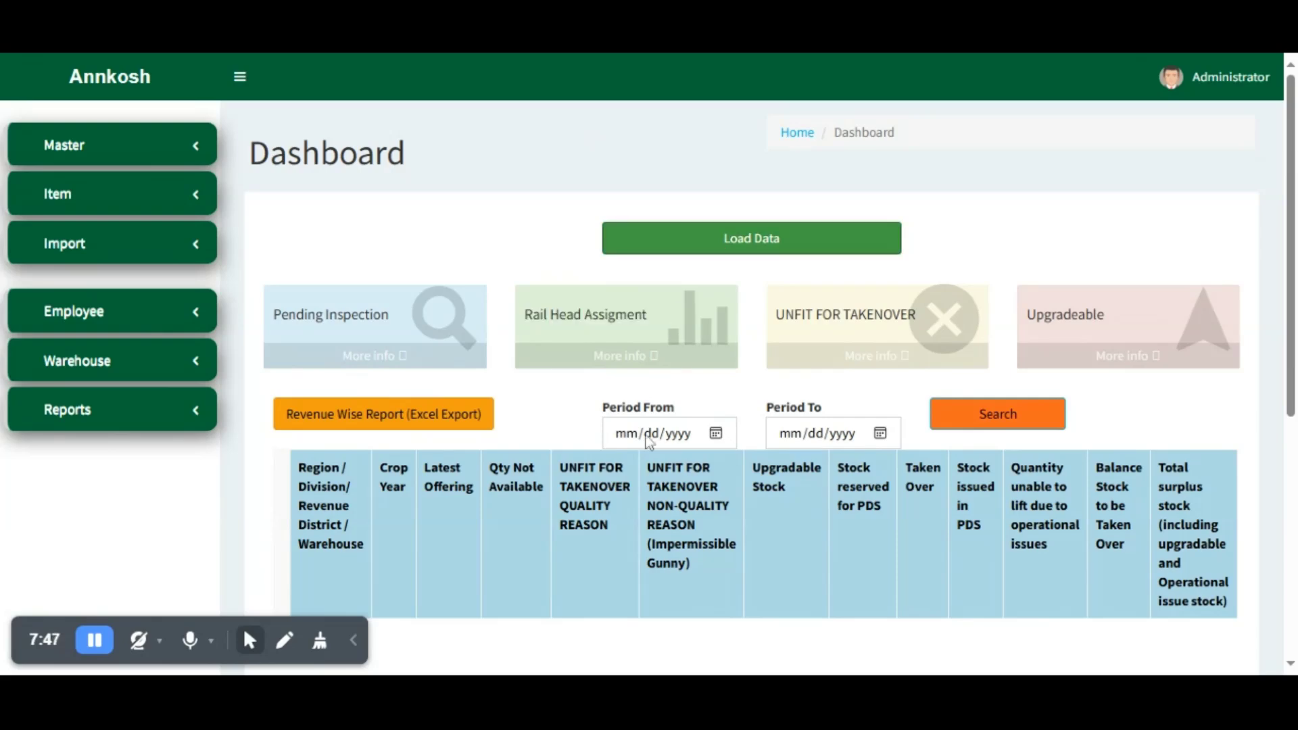
pyautogui.click(94, 639)
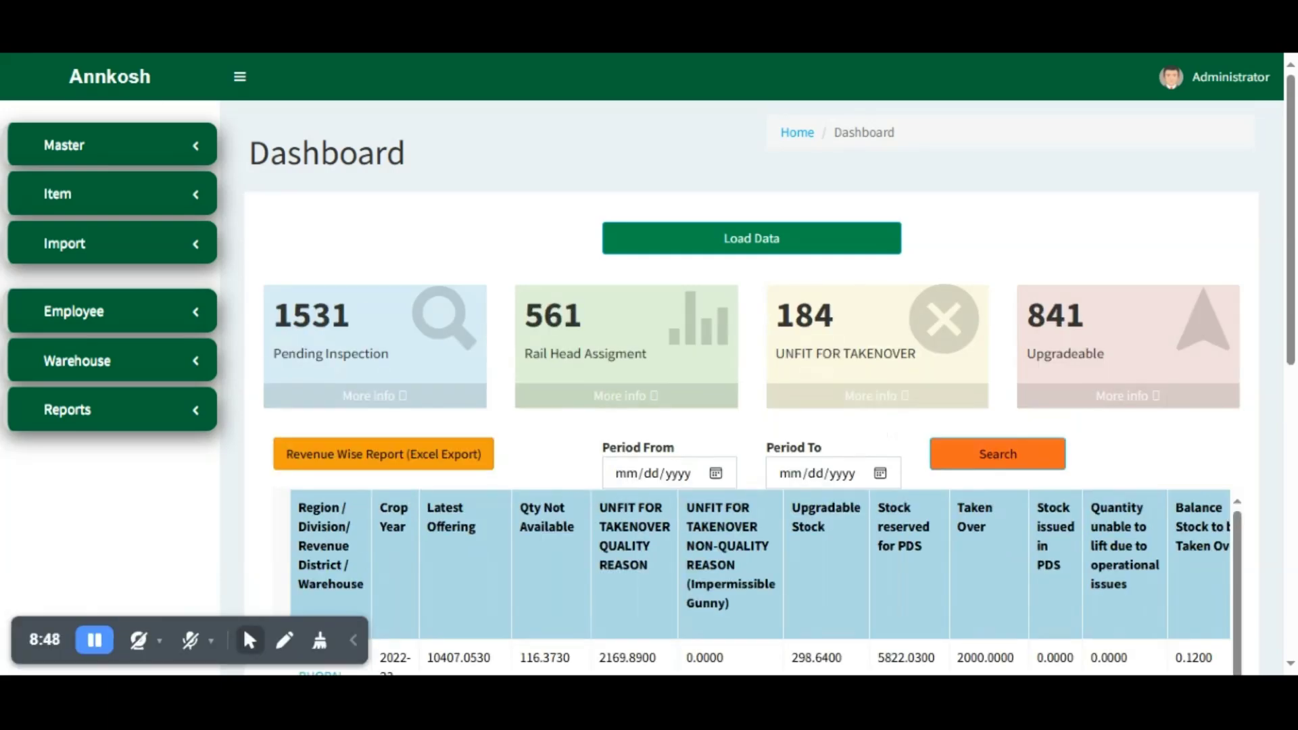
pyautogui.click(190, 640)
# Step: Examine the Dashboard's R.O Bhopal stock table by crop year, including the Taken Over, balance and total surplus stock columns and the total row
pyautogui.scroll(-1, 1124, 464)
pyautogui.scroll(-2, 744, 507)
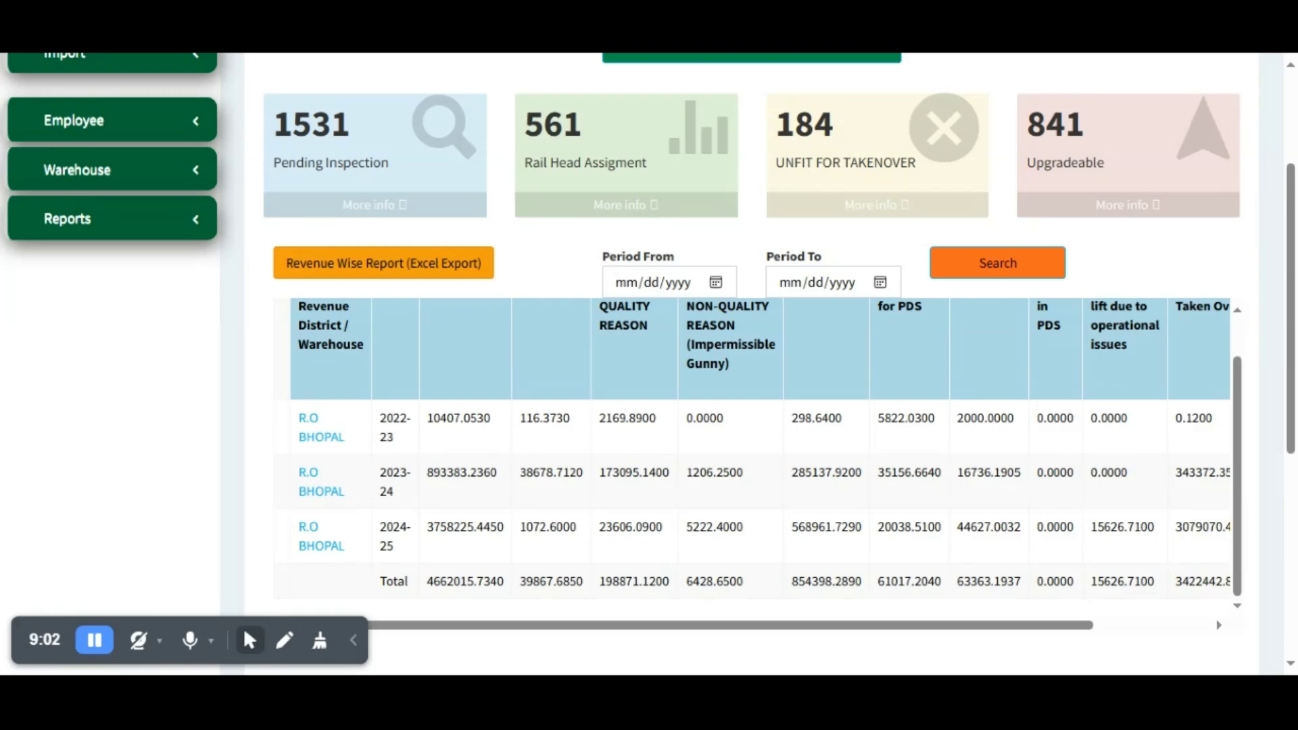
pyautogui.scroll(-4, 863, 298)
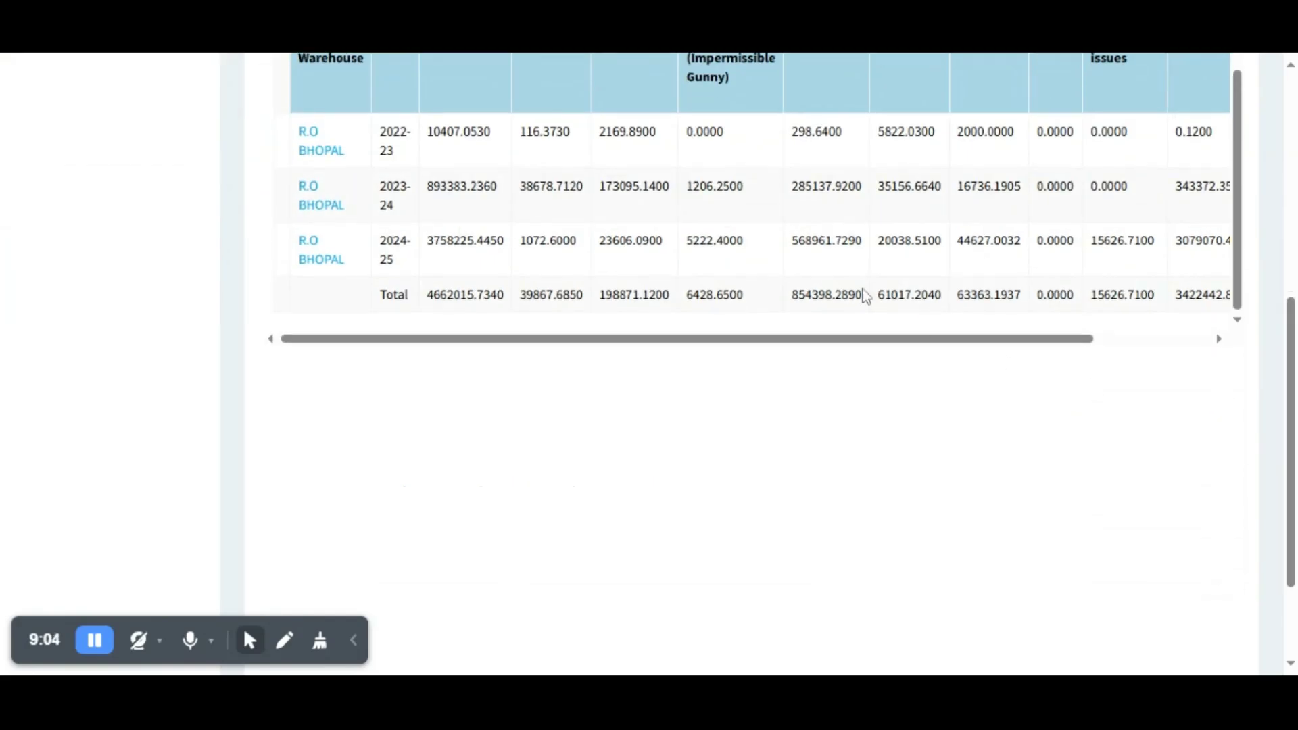
pyautogui.scroll(3, 915, 302)
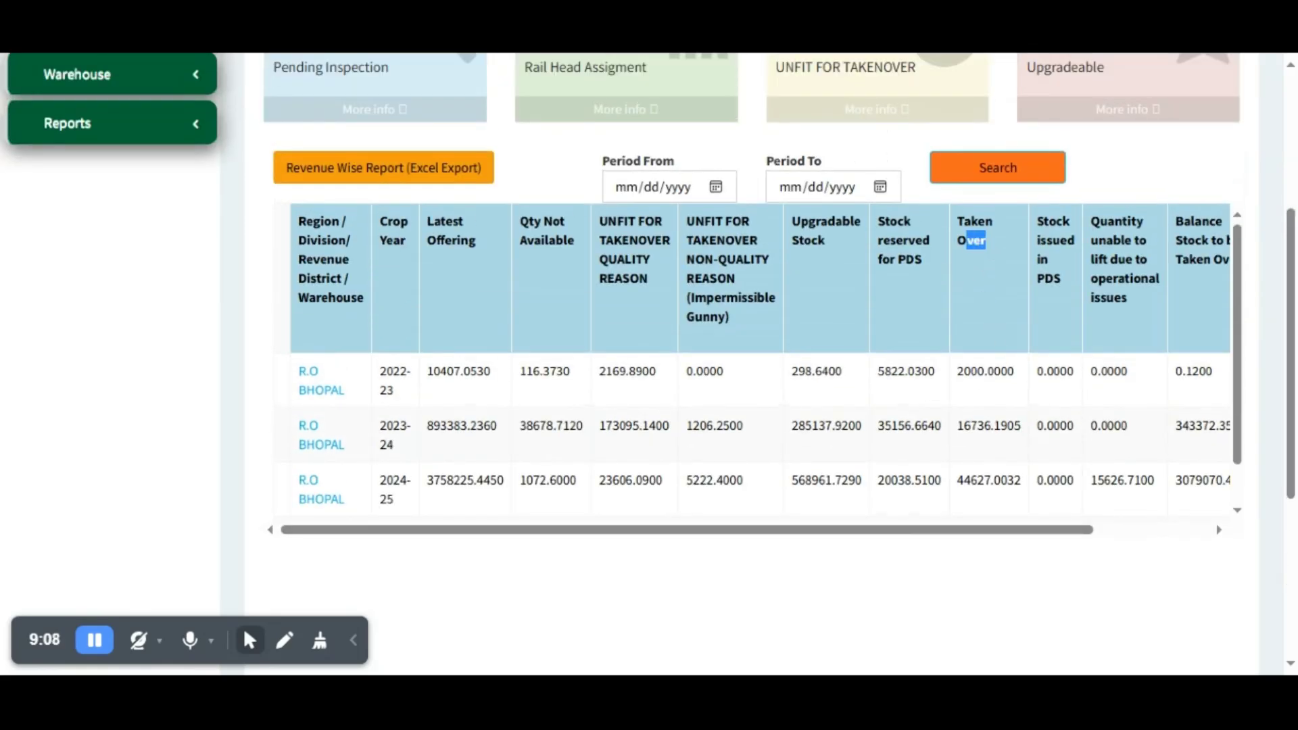
pyautogui.moveTo(964, 241); pyautogui.dragTo(956, 229)
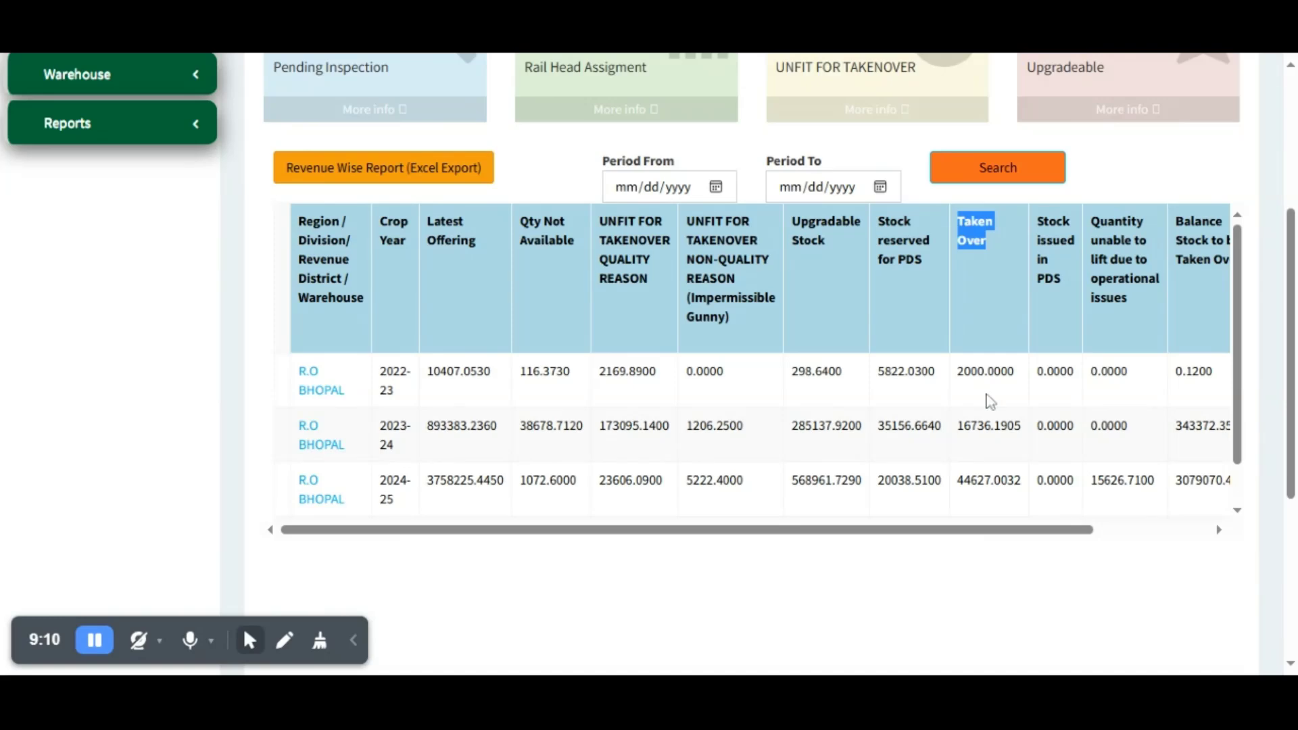
pyautogui.click(989, 402)
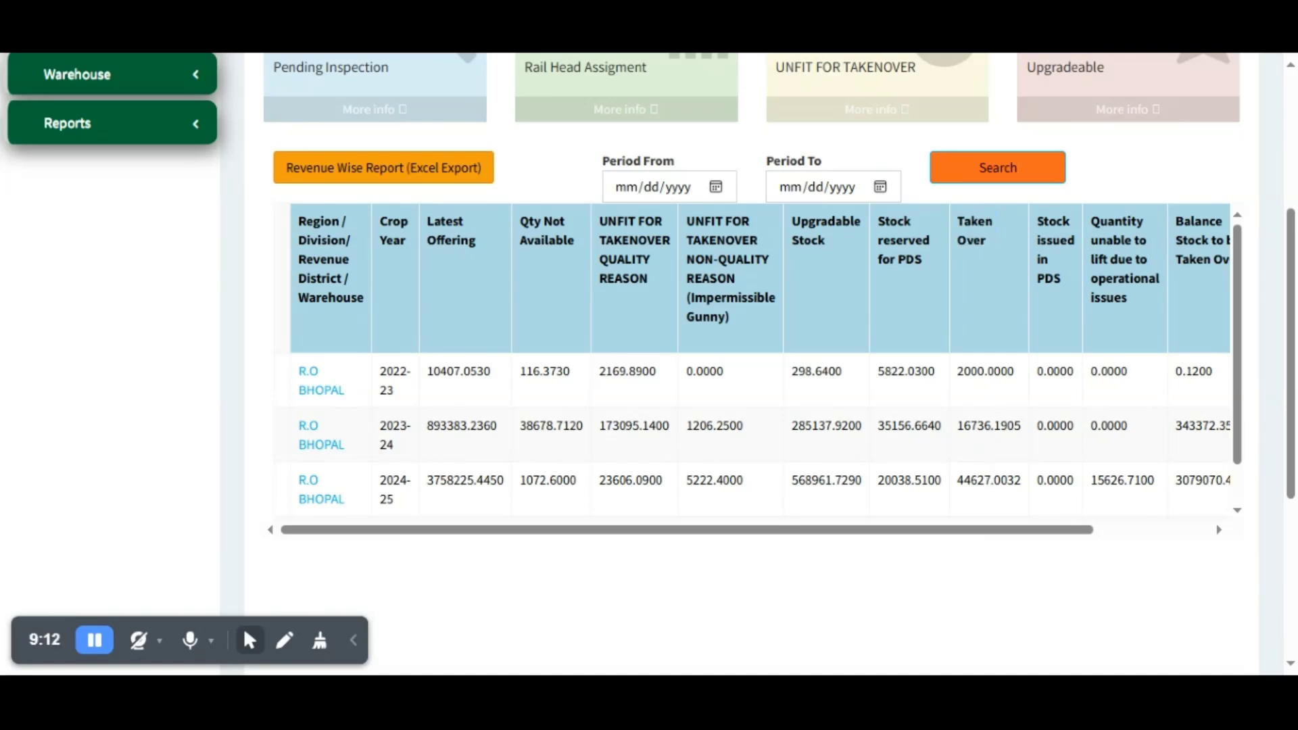
pyautogui.scroll(-1, 978, 473)
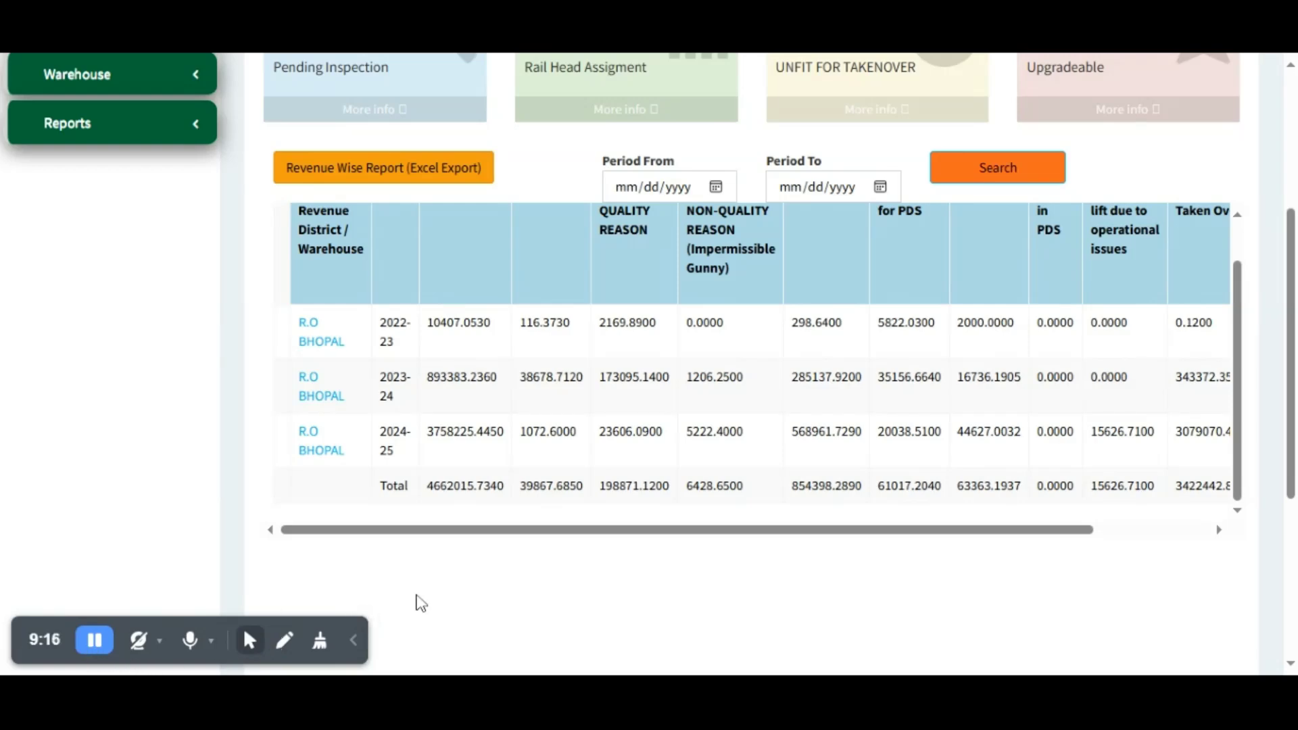
pyautogui.scroll(3, 820, 559)
pyautogui.scroll(-2, 884, 513)
pyautogui.scroll(1, 837, 444)
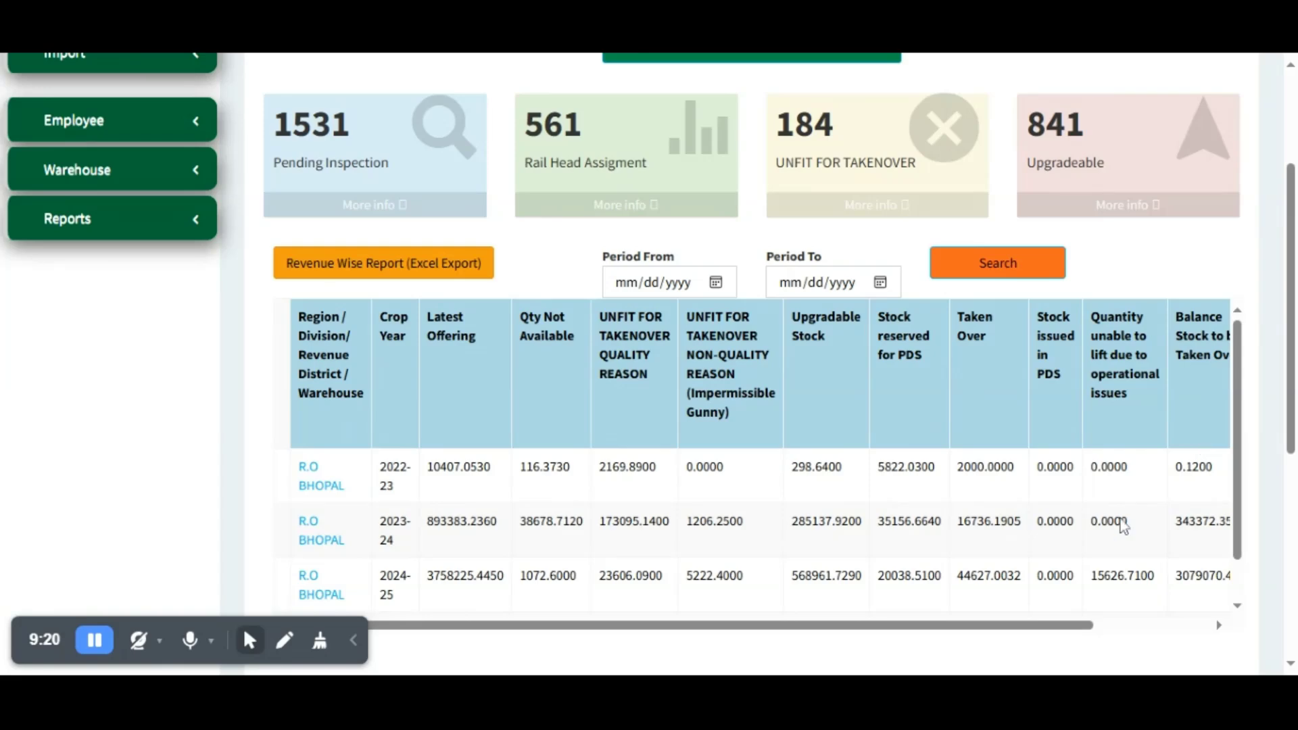
pyautogui.moveTo(1053, 625); pyautogui.dragTo(1223, 612)
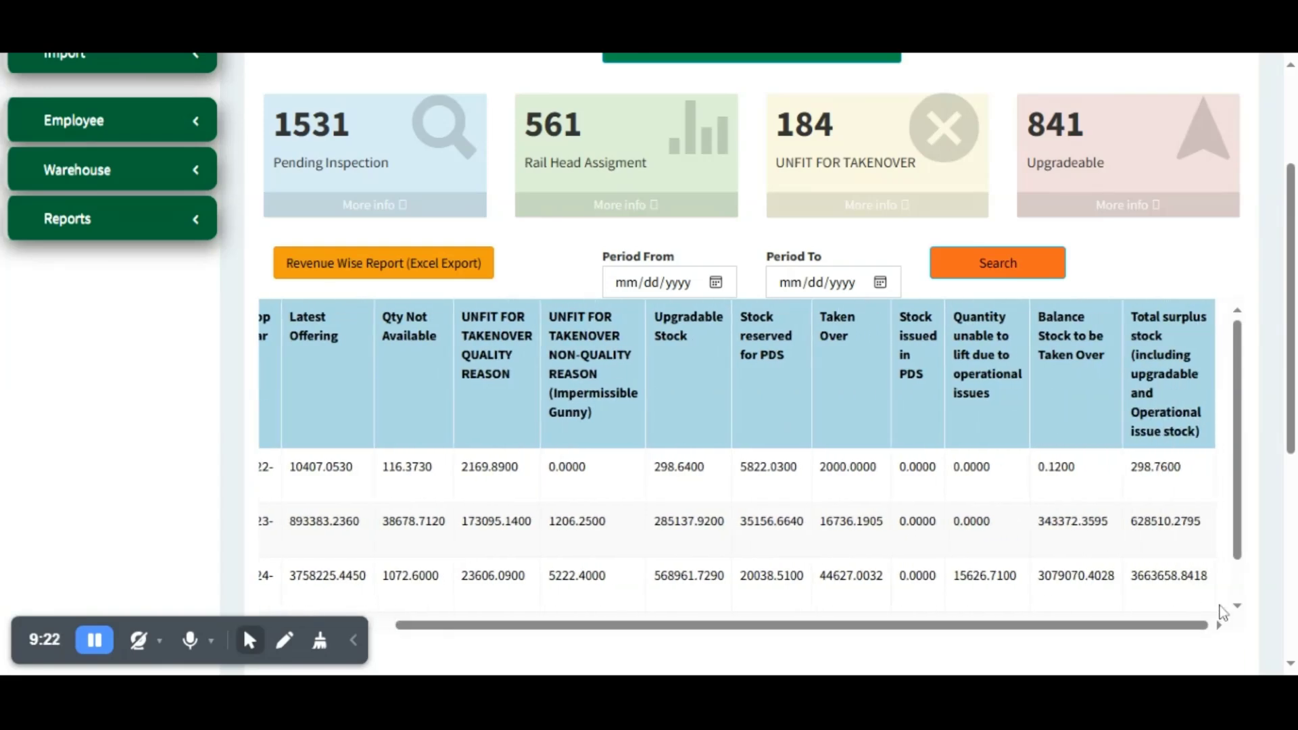